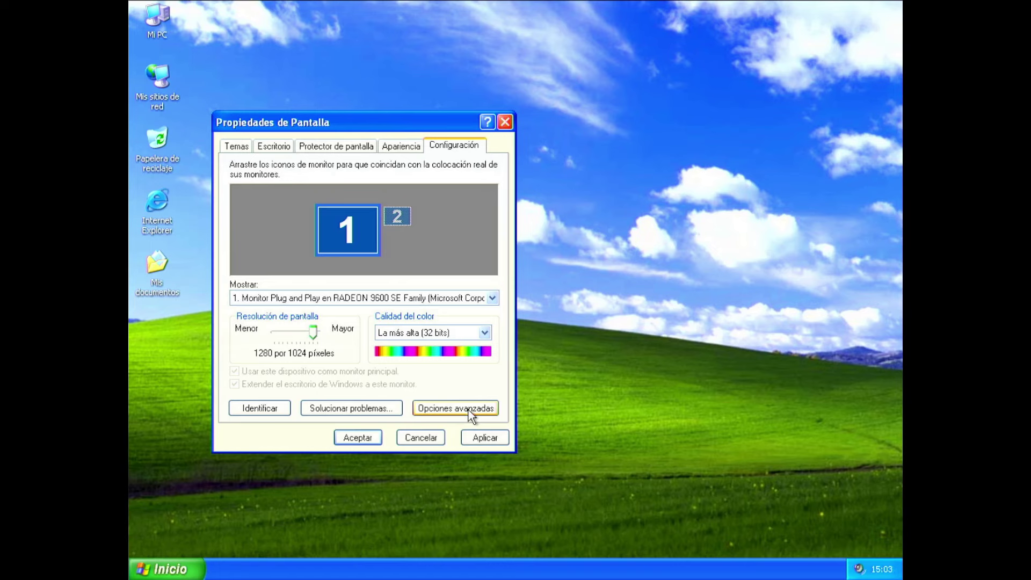
Set the display DPI to Tamaño grande (120 ppp), apply it and keep the changed desktop settings.
left_click(471, 415)
left_click(326, 265)
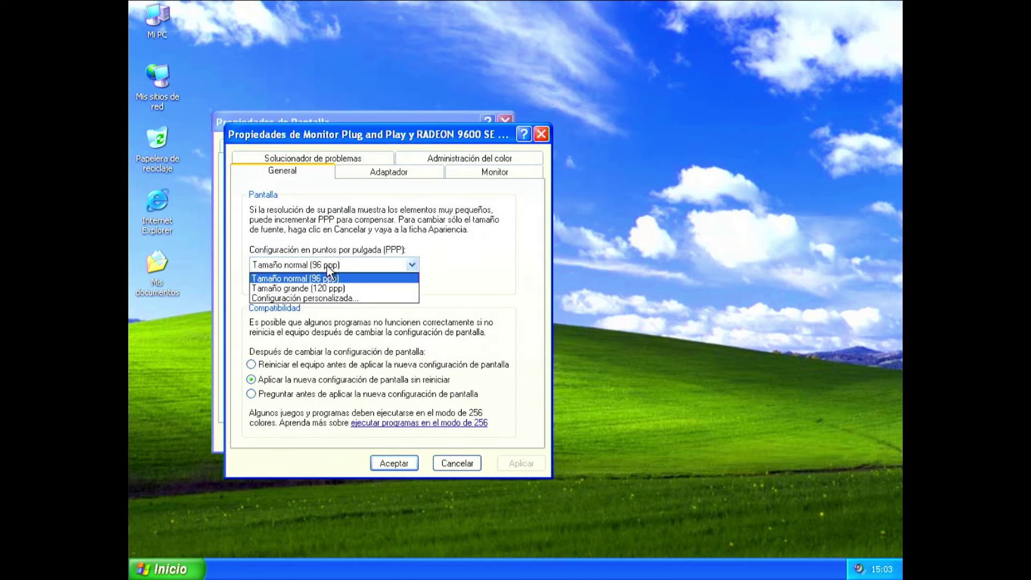
left_click(339, 288)
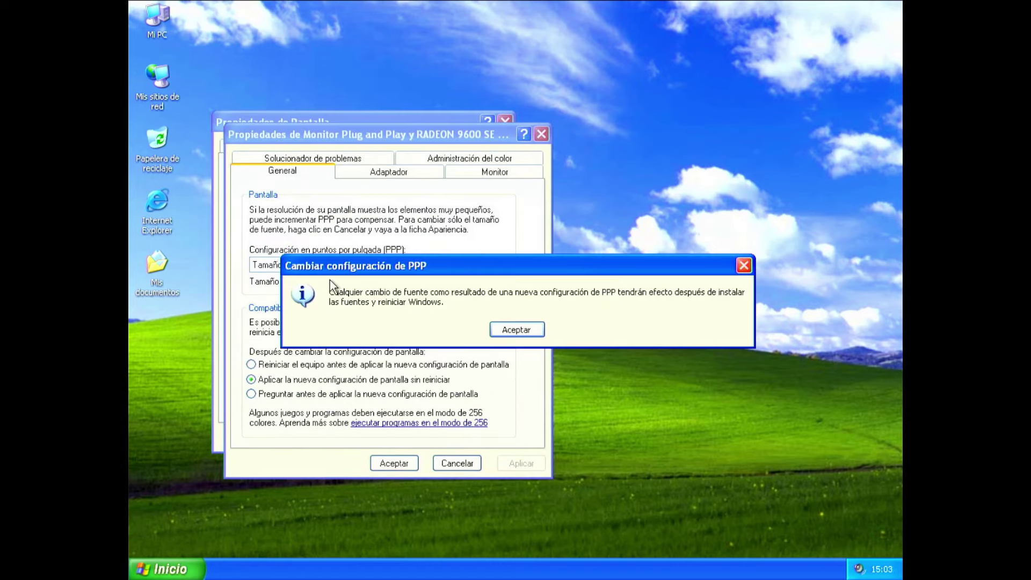
left_click(516, 330)
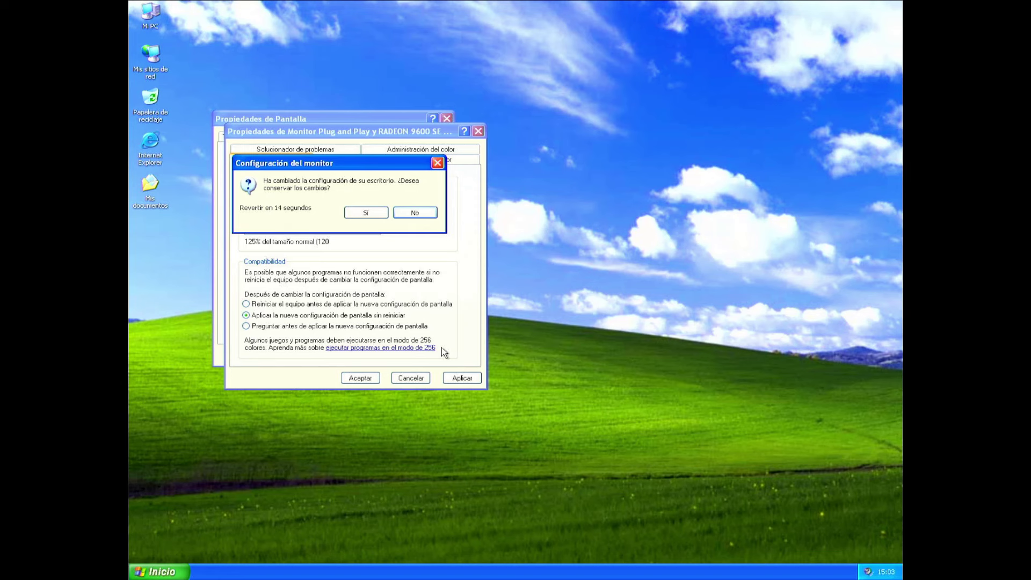
left_click(370, 213)
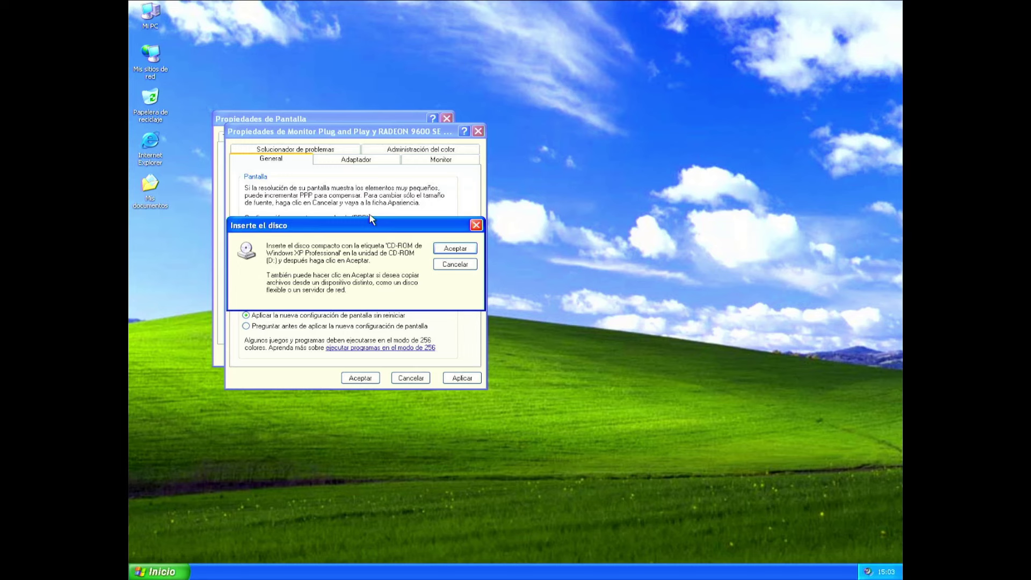
Dismiss the insert-disc request and the monitor properties, and close the Windows XP setup window.
key("Escape")
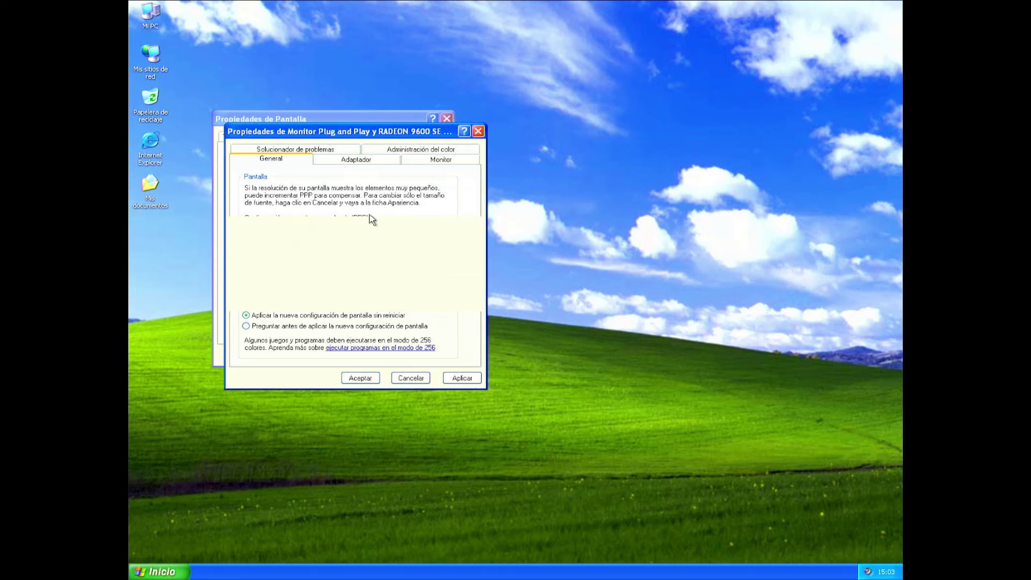
key("Escape")
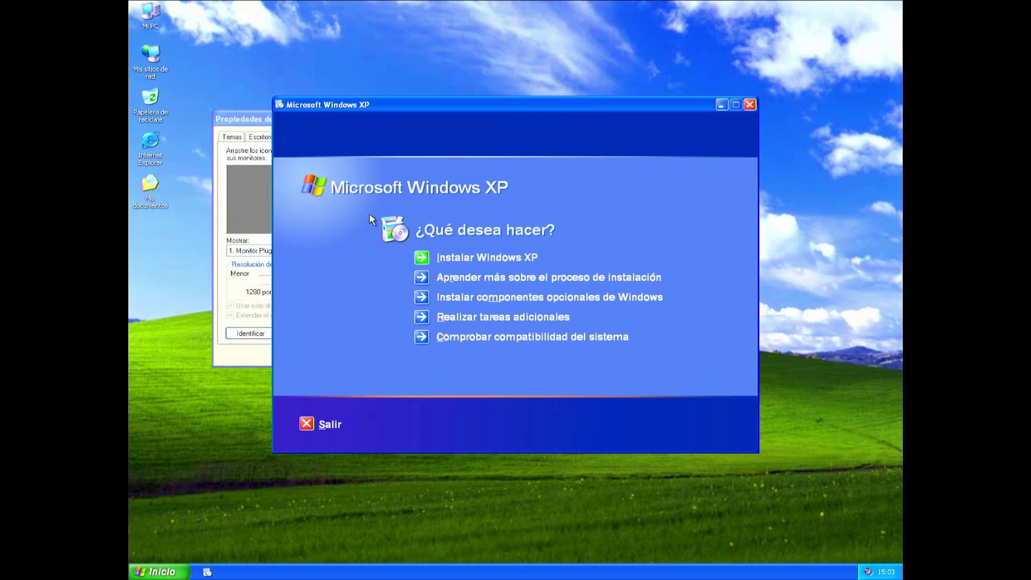
left_click(749, 105)
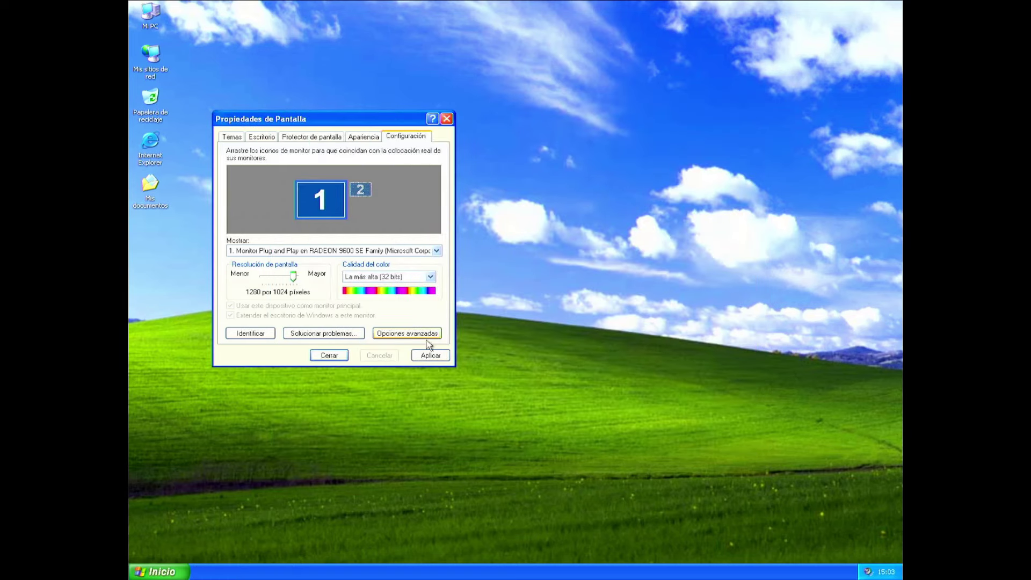
Enable ClearType font smoothing and large icons in the appearance effects, apply them and restart the computer.
left_click(267, 139)
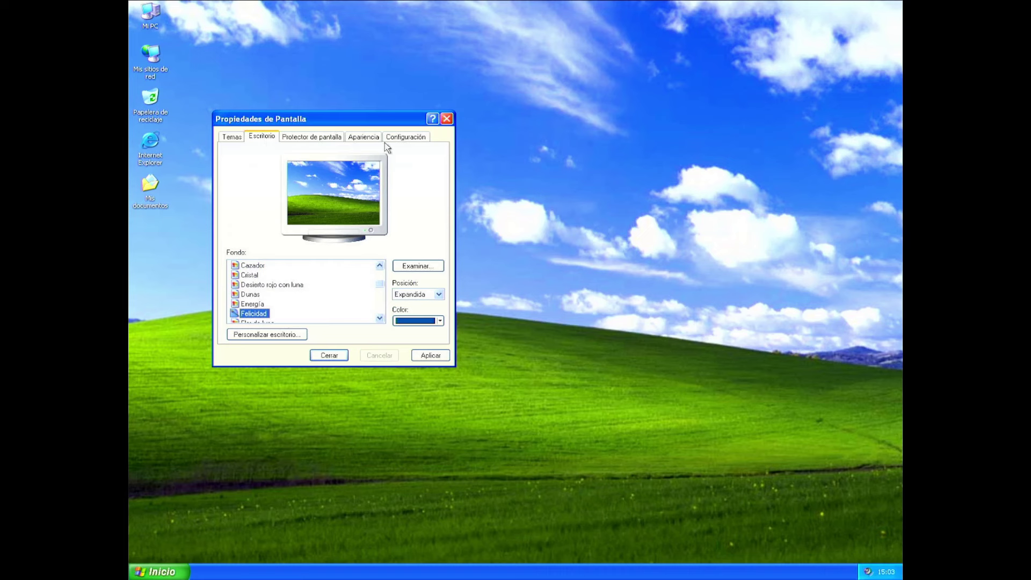
left_click(365, 137)
left_click(408, 317)
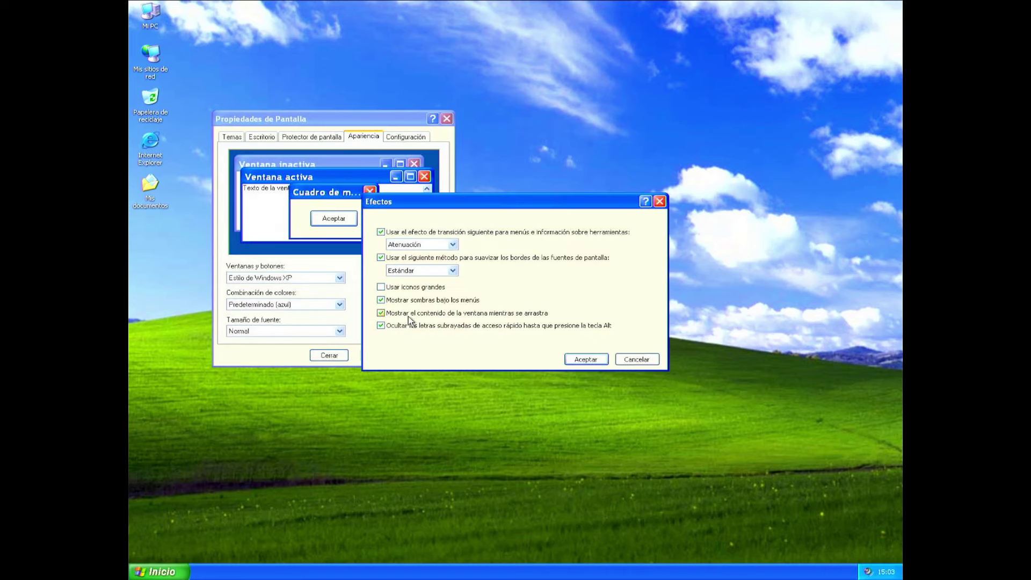
left_click(425, 270)
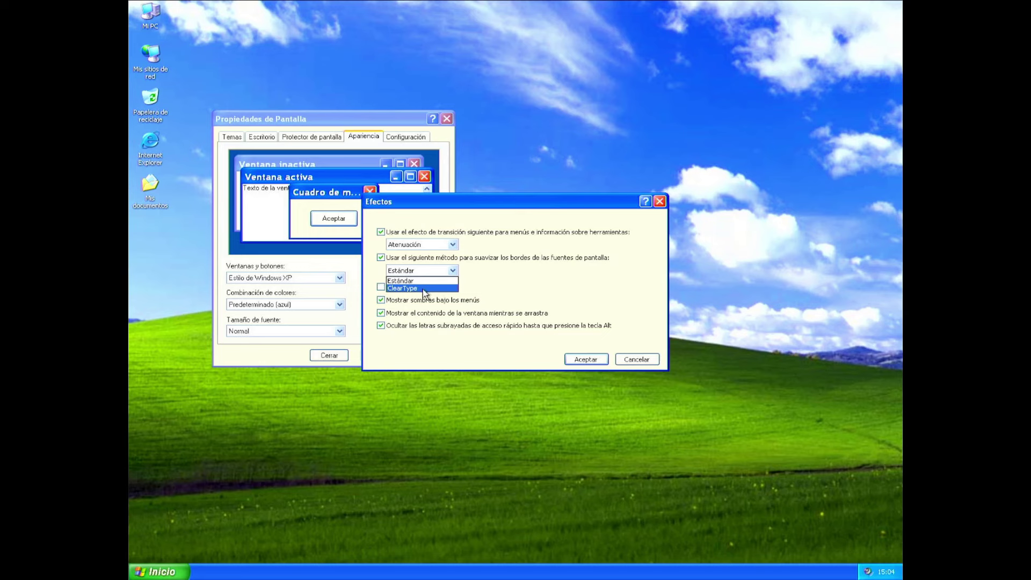
left_click(422, 288)
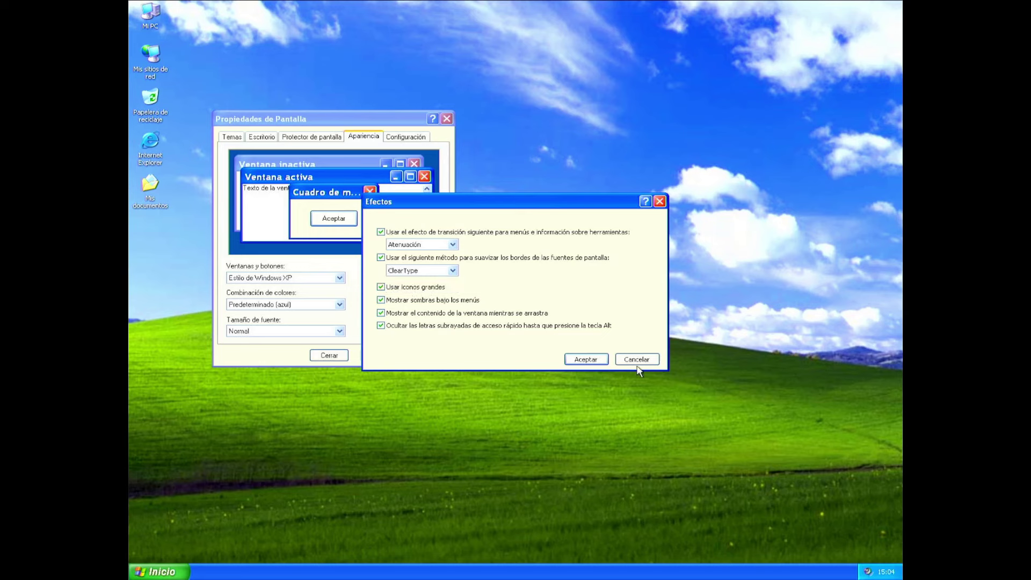
left_click(596, 360)
left_click(430, 356)
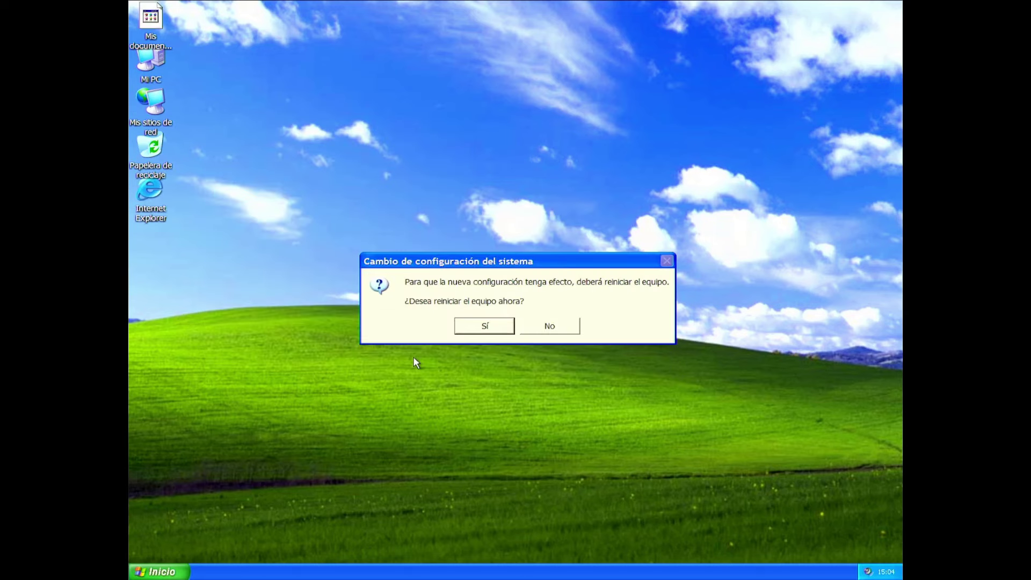
left_click(480, 332)
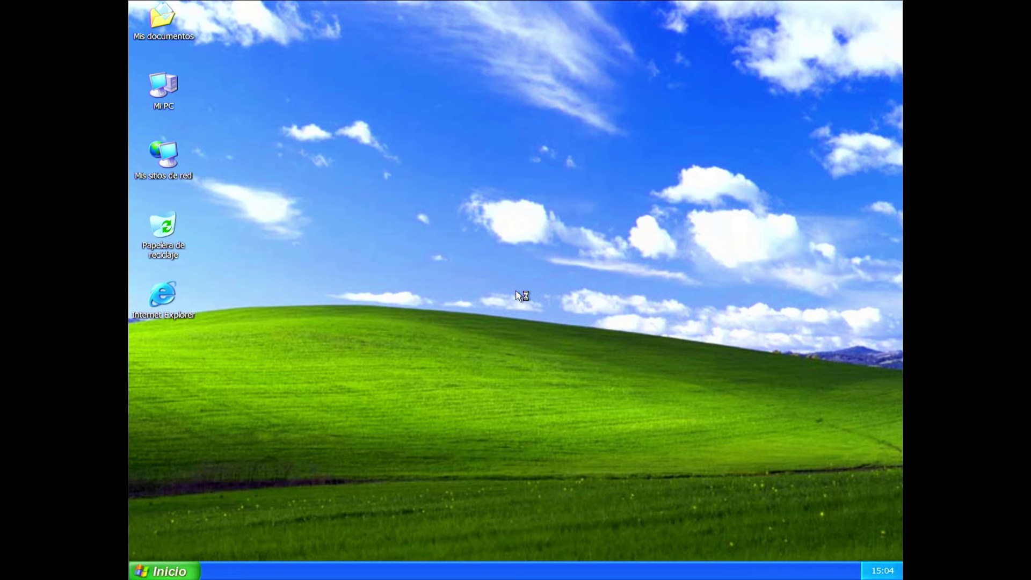
Open the removable disk E: to view its files, then close the Mi PC window and reposition the disk's window.
left_click(163, 571)
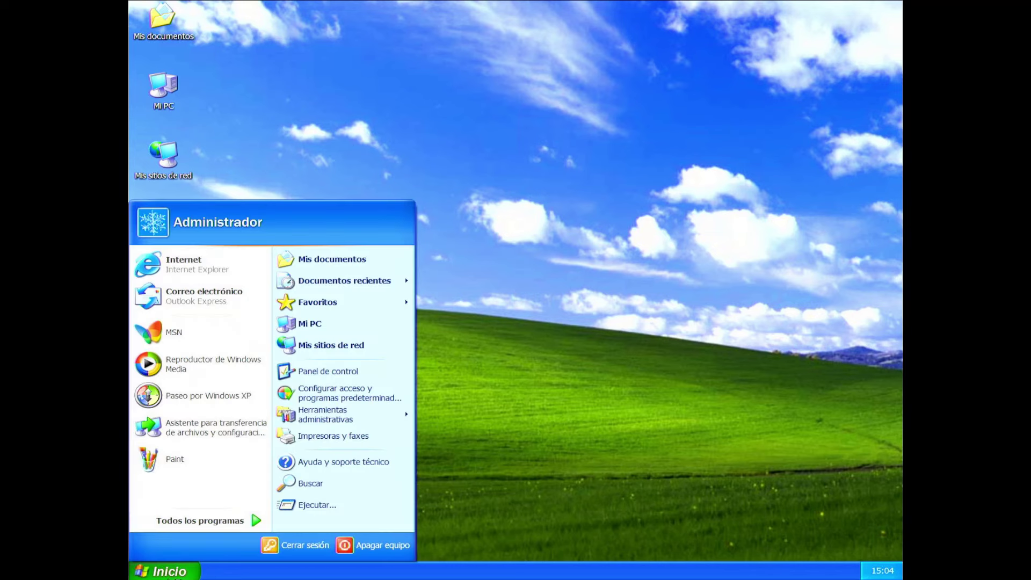
left_click(309, 323)
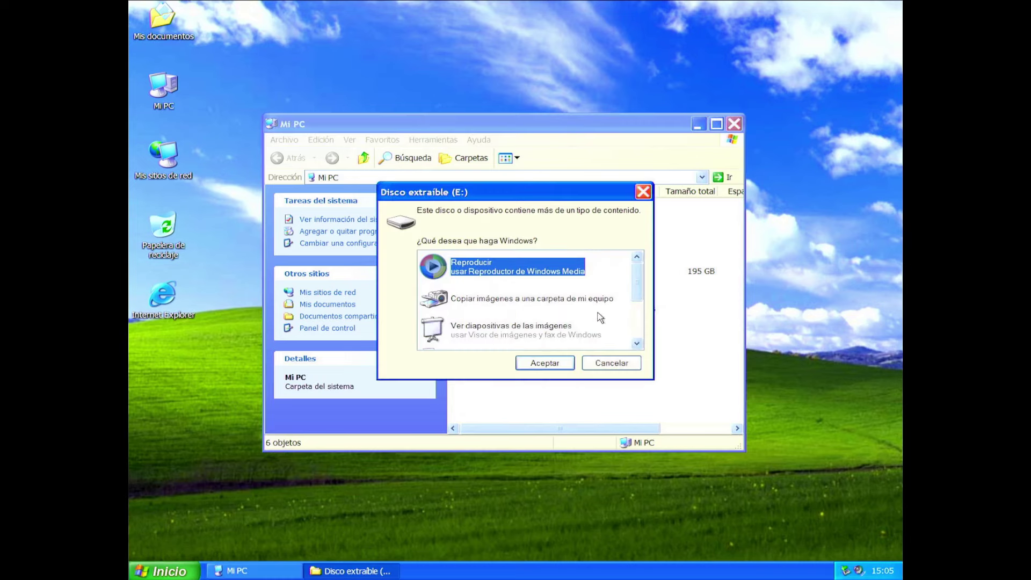
scroll(643, 284, "down", 3)
double_click(543, 334)
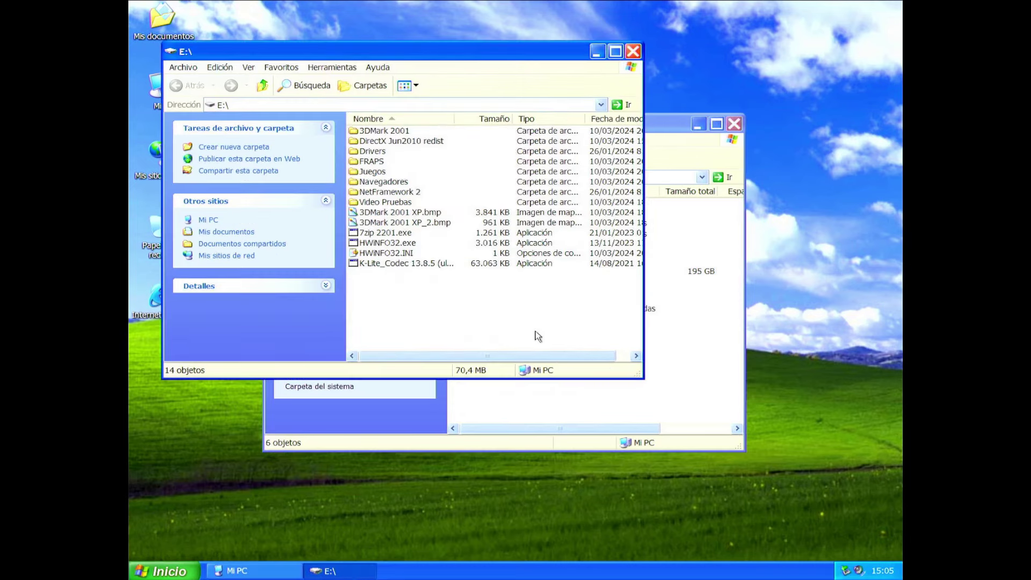
left_click(734, 124)
left_click_drag(451, 59, 556, 102)
Review the folders and installers on drive E:, including Drivers, NetFramework 2, DirectX, 3DMark 2001, HWiNFO32 and the contents of Juegos.
left_click(482, 192)
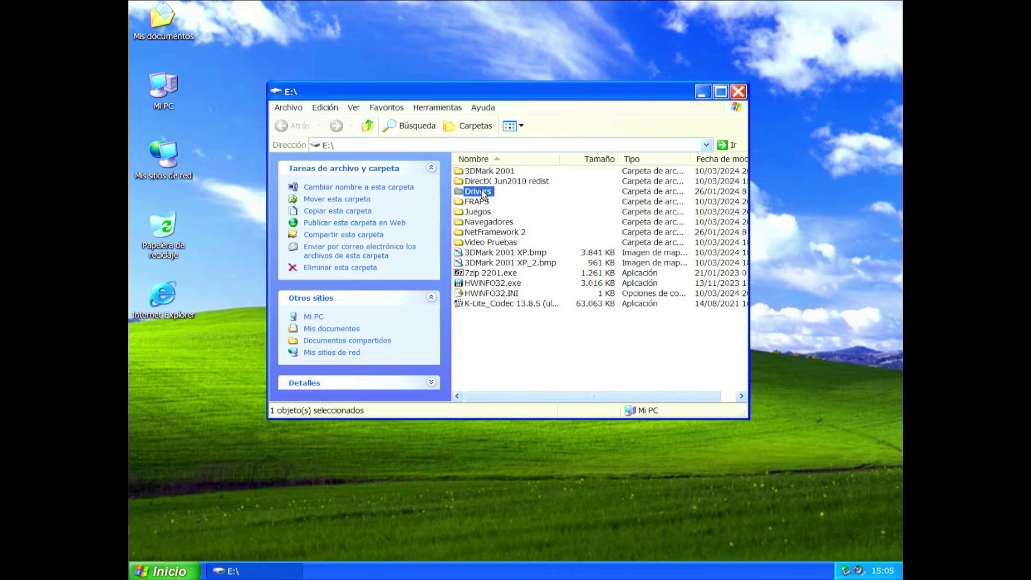
left_click(495, 234)
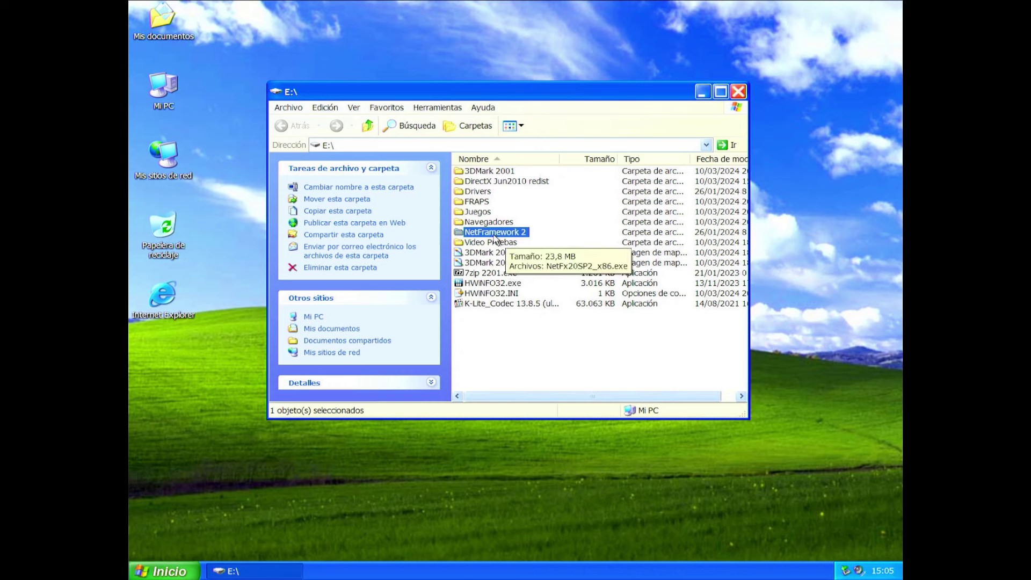
left_click(493, 183)
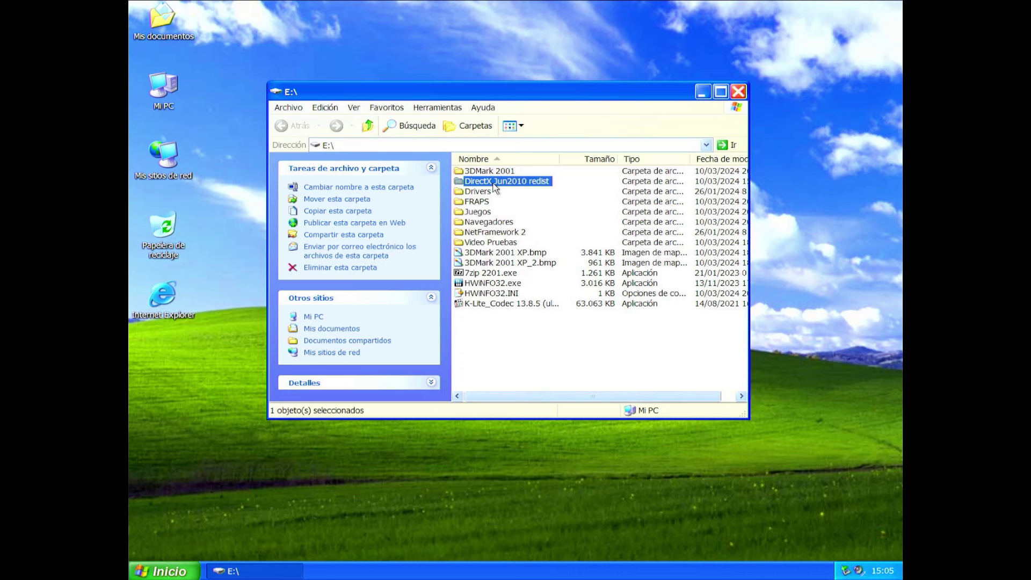
left_click(493, 172)
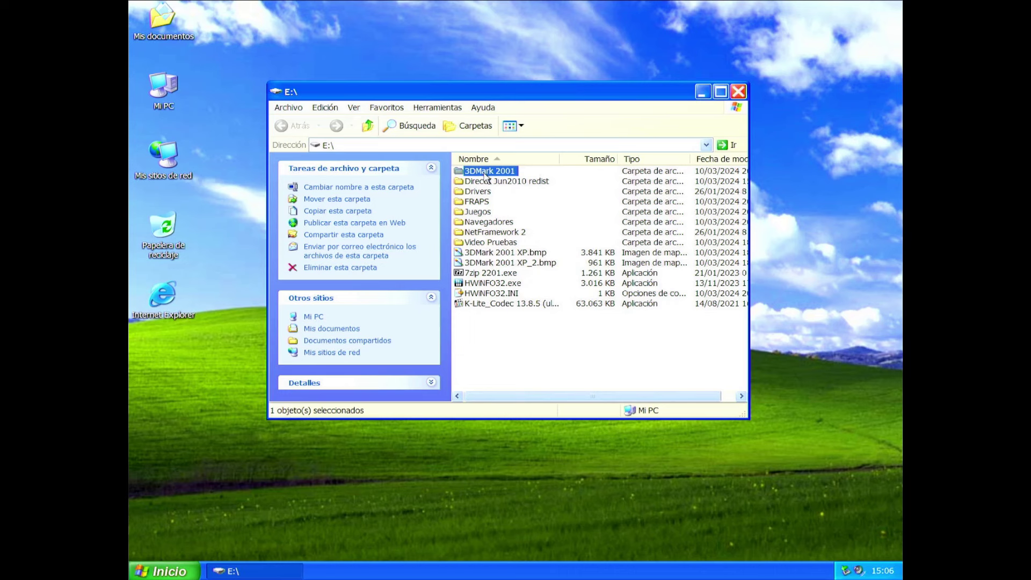
mouse_move(485, 175)
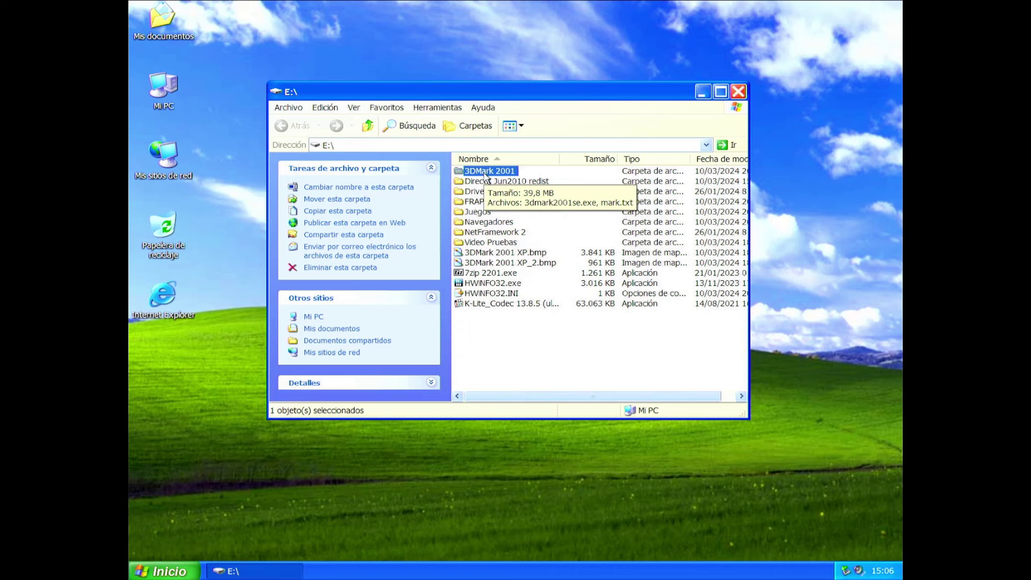
left_click(512, 223)
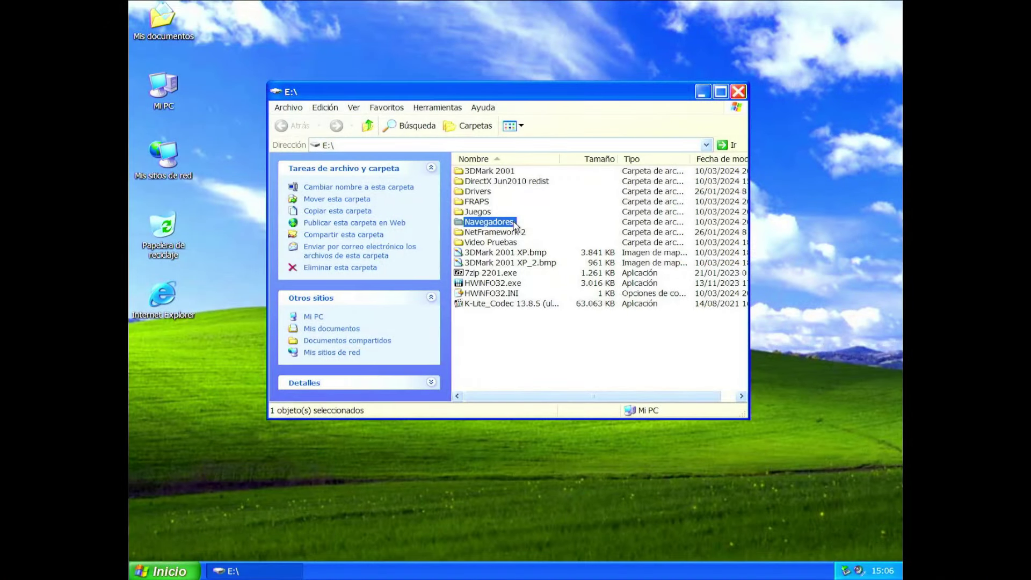
left_click(508, 243)
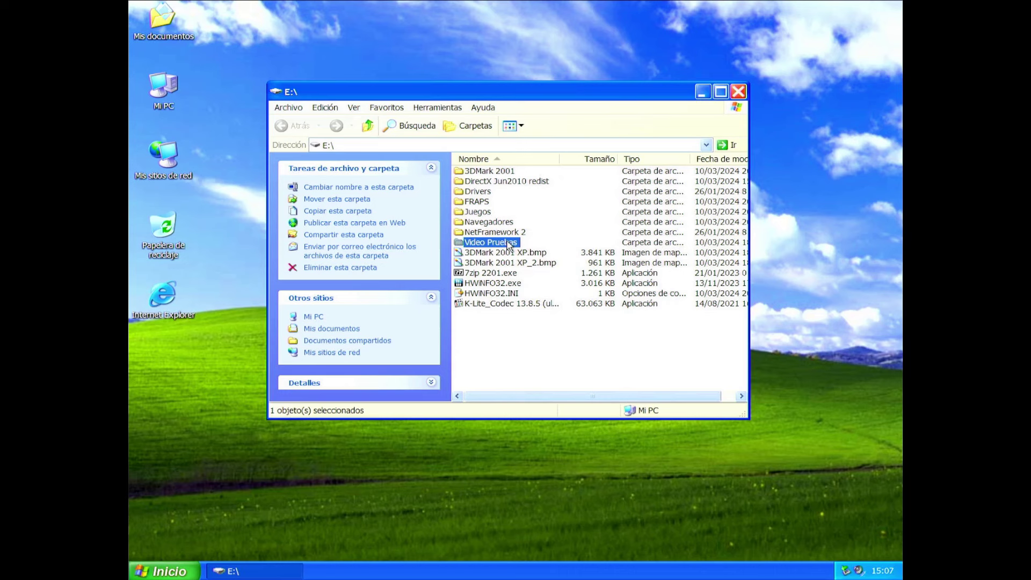
left_click(491, 284)
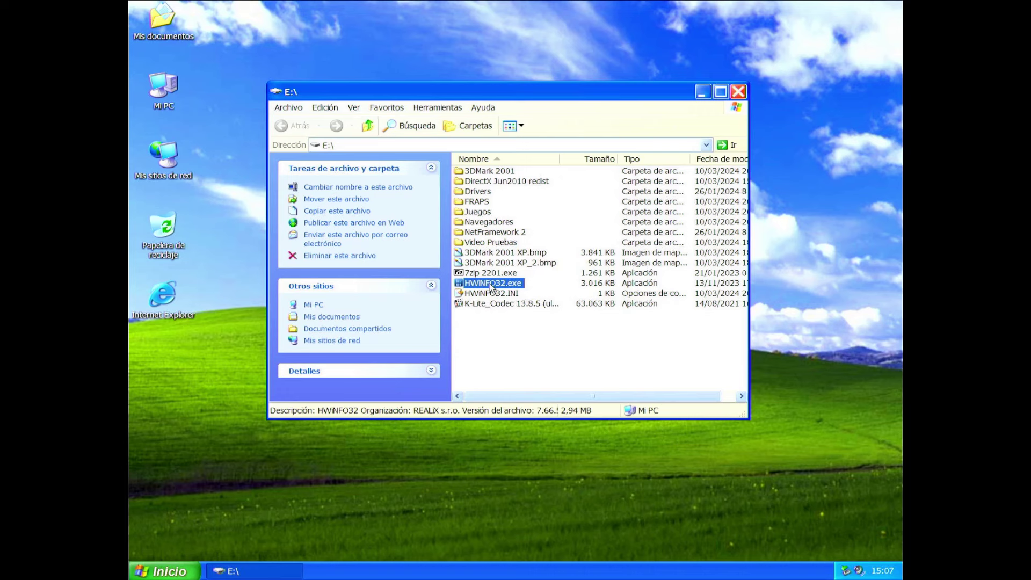
double_click(478, 212)
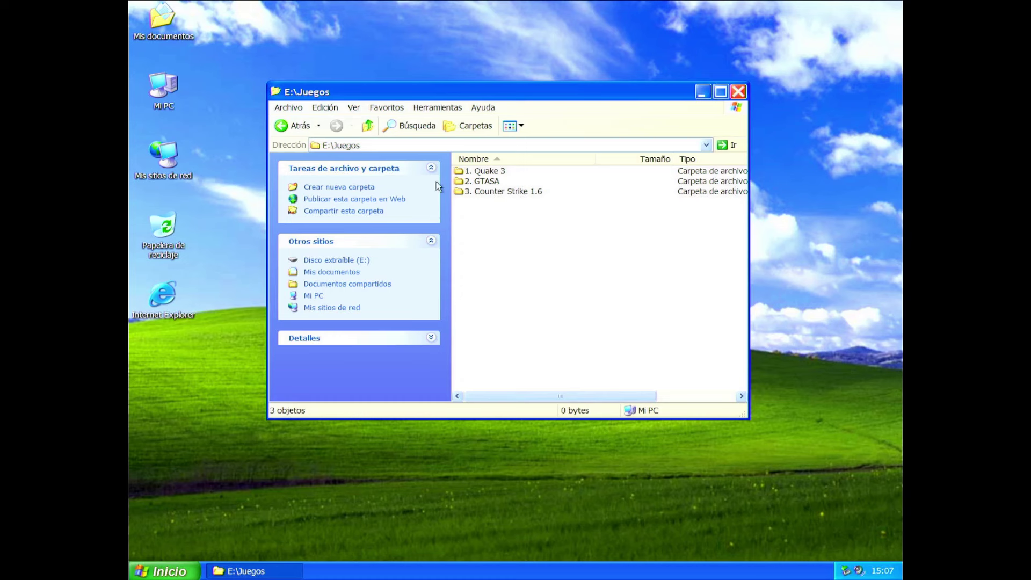
left_click(367, 125)
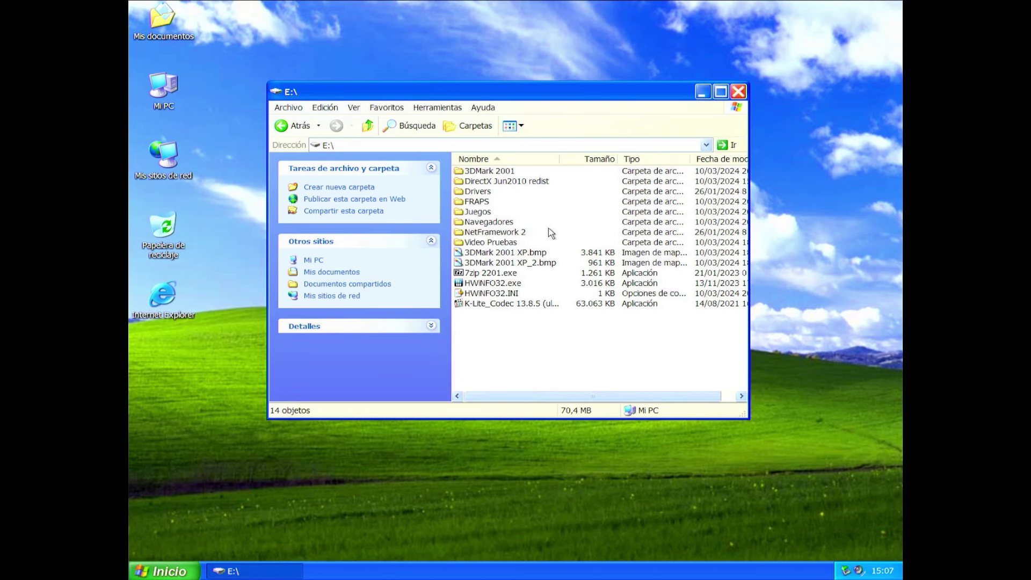
Launch the chipset installer infinst_autol.exe from the Drivers\Chipset folder on drive E:.
mouse_move(508, 223)
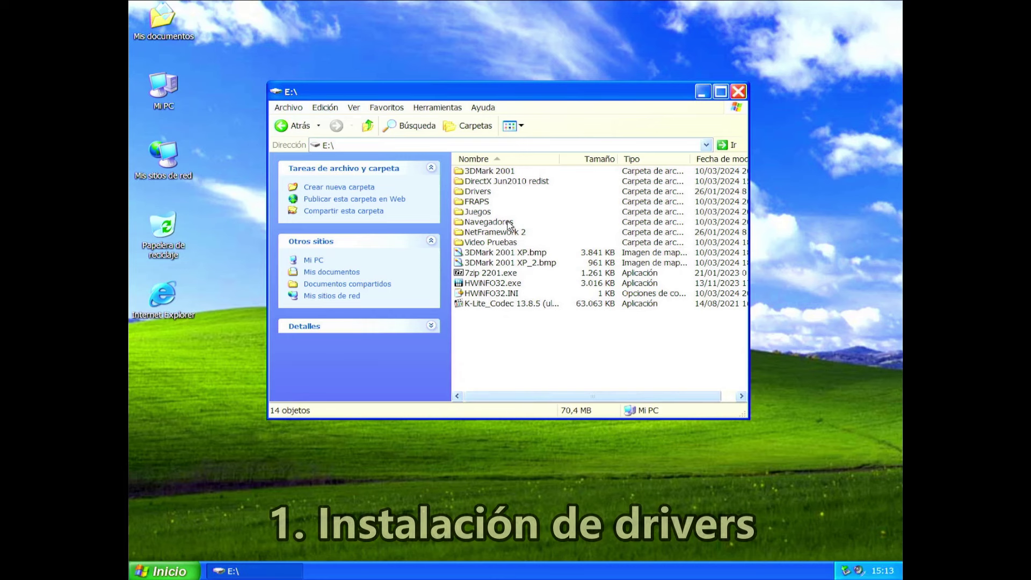
double_click(483, 192)
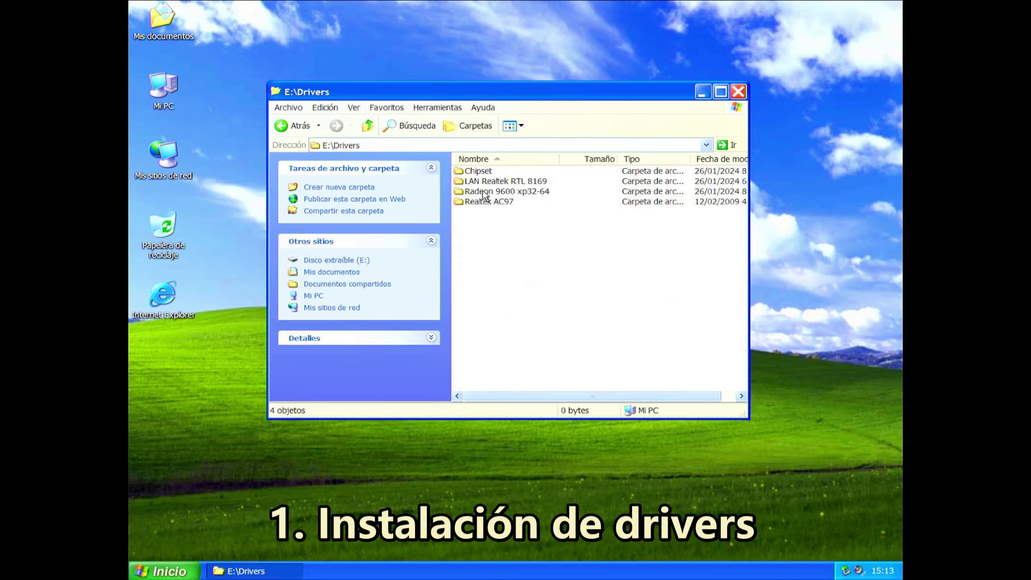
mouse_move(484, 194)
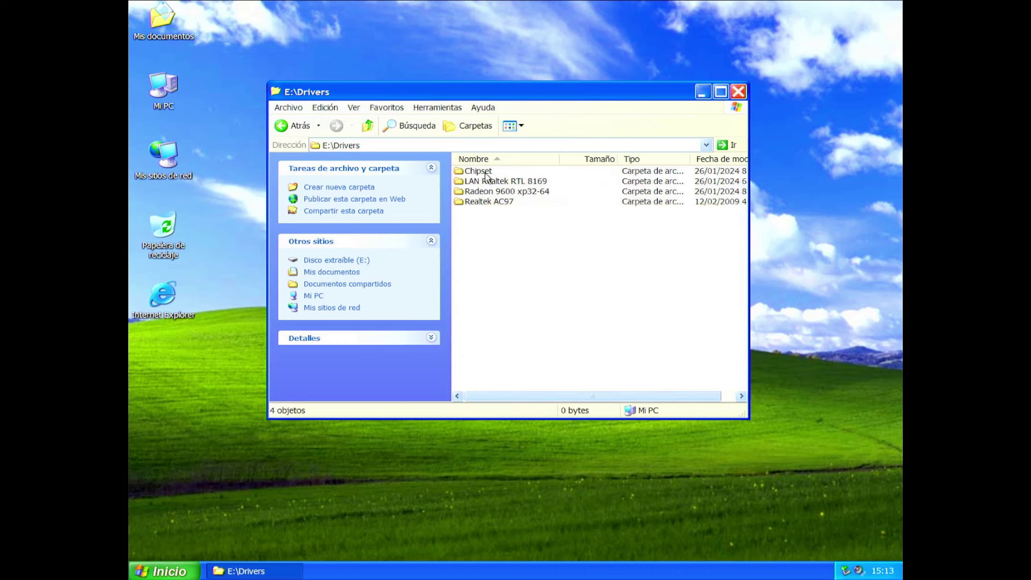
double_click(485, 171)
double_click(486, 171)
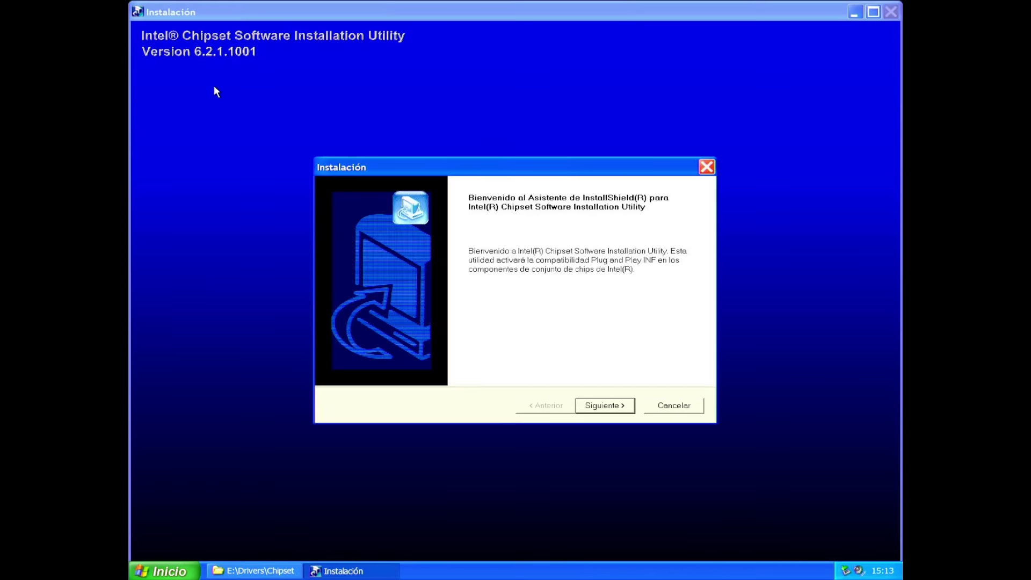
Install the Intel Chipset Software Installation Utility, choose to restart the PC later, and return to the Drivers folder.
left_click(599, 405)
left_click(599, 405)
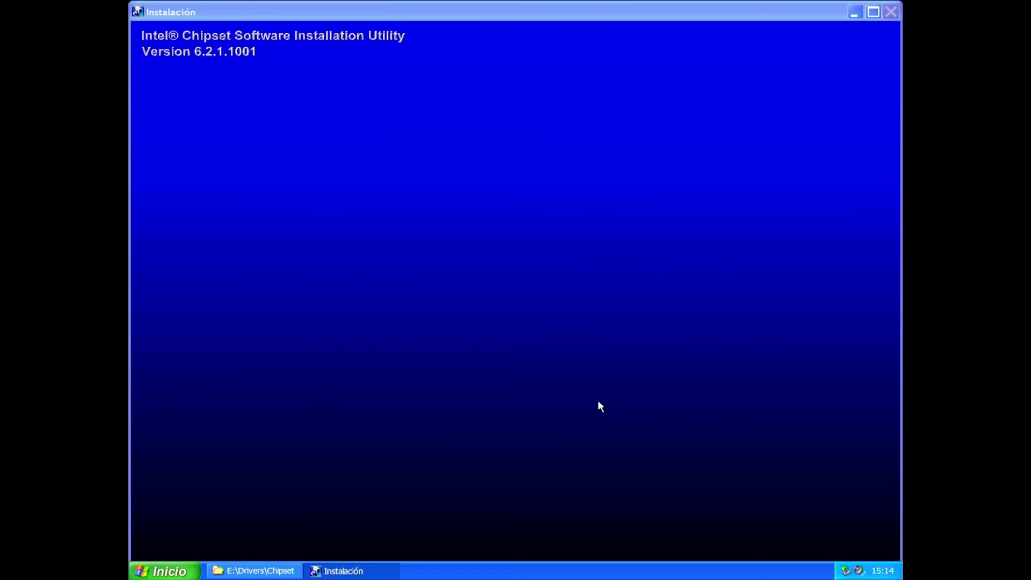
left_click(600, 405)
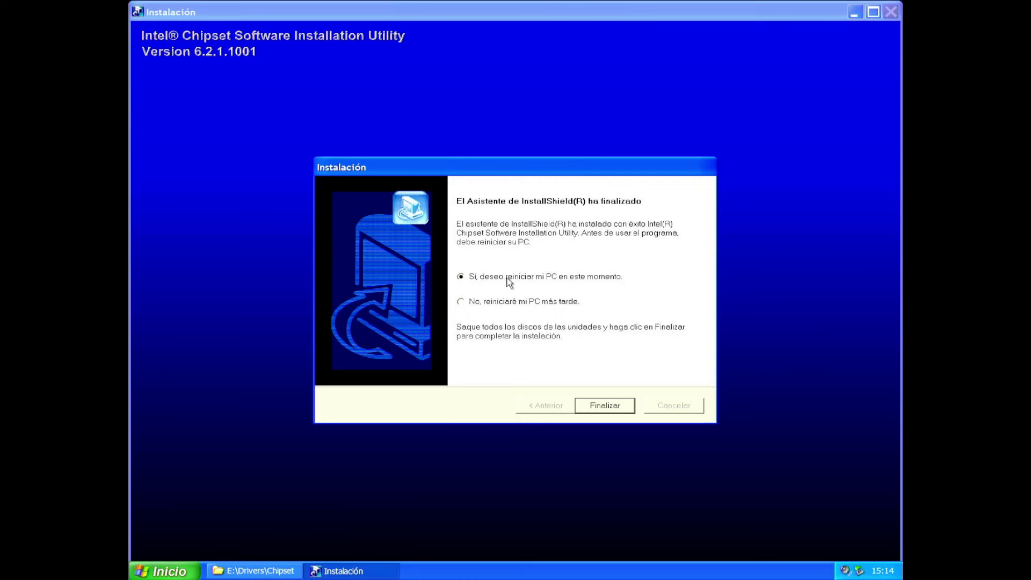
left_click(484, 305)
left_click(605, 407)
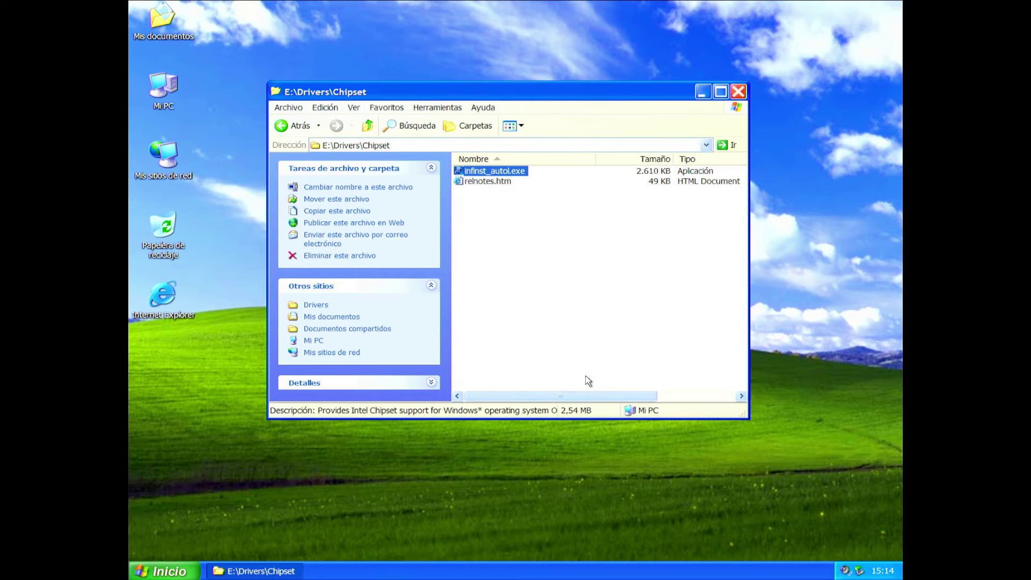
left_click(370, 128)
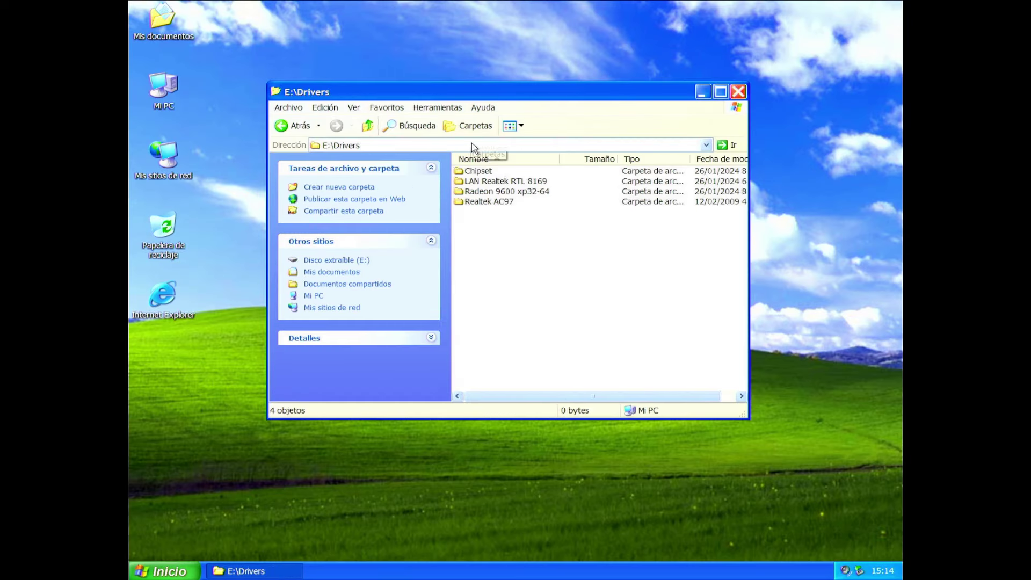
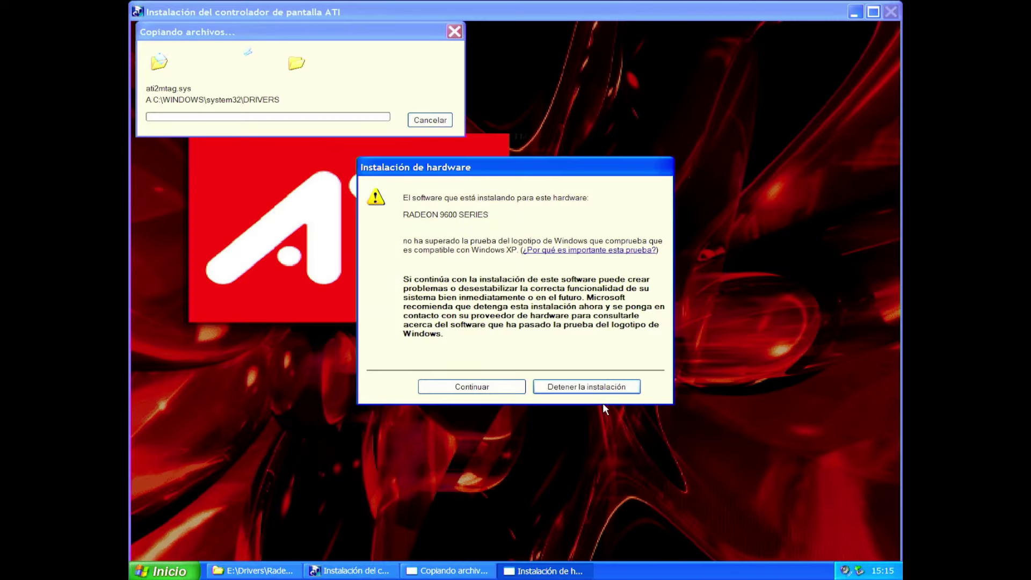
Continue the RADEON 9600 SERIES driver installation despite the logo-test warning, choose to restart later, and return to the Drivers folder.
left_click(508, 386)
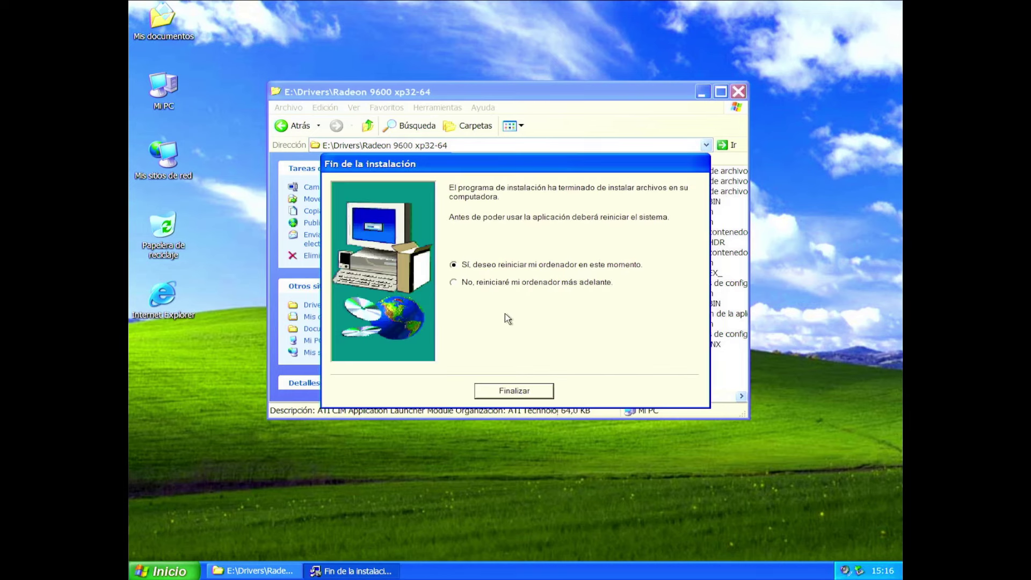
left_click(469, 283)
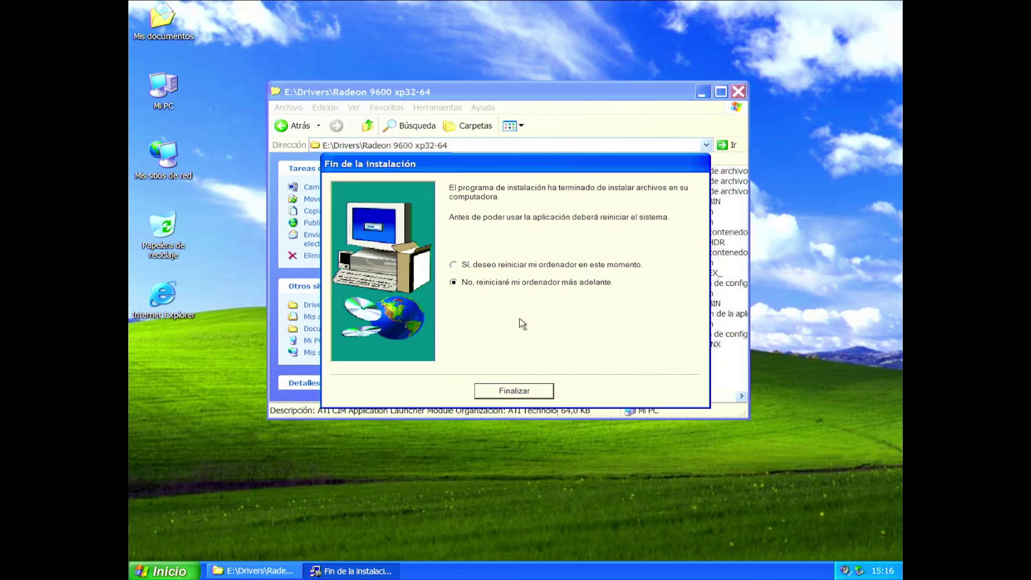
left_click(523, 394)
left_click(368, 126)
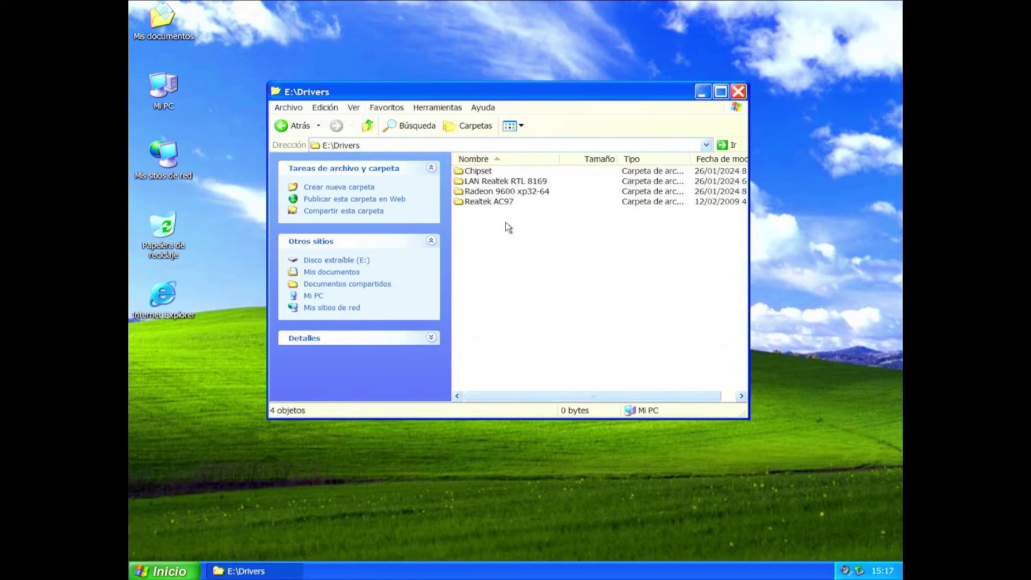
Install the REALTEK Gigabit and Fast Ethernet NIC driver from the LAN Realtek RTL 8169 folder, then return to Drivers.
left_click(506, 183)
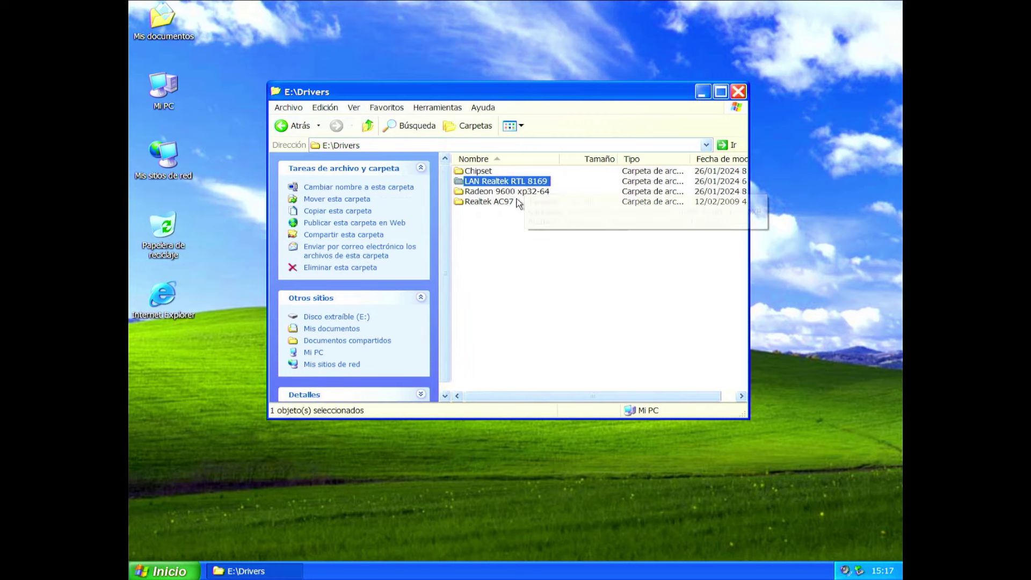
key("Down")
key("Down")
key("Up")
key("Up")
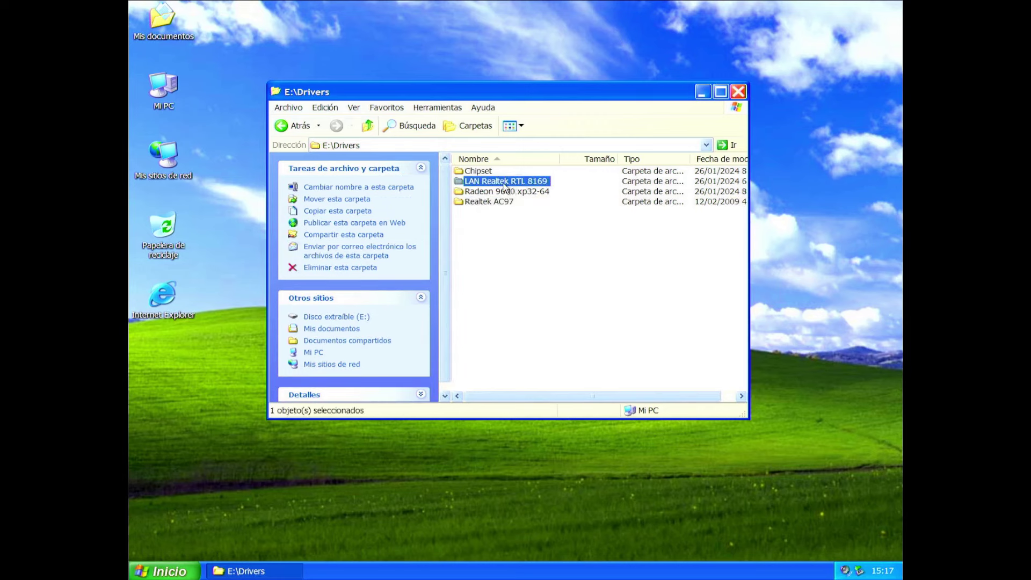
double_click(506, 183)
double_click(479, 284)
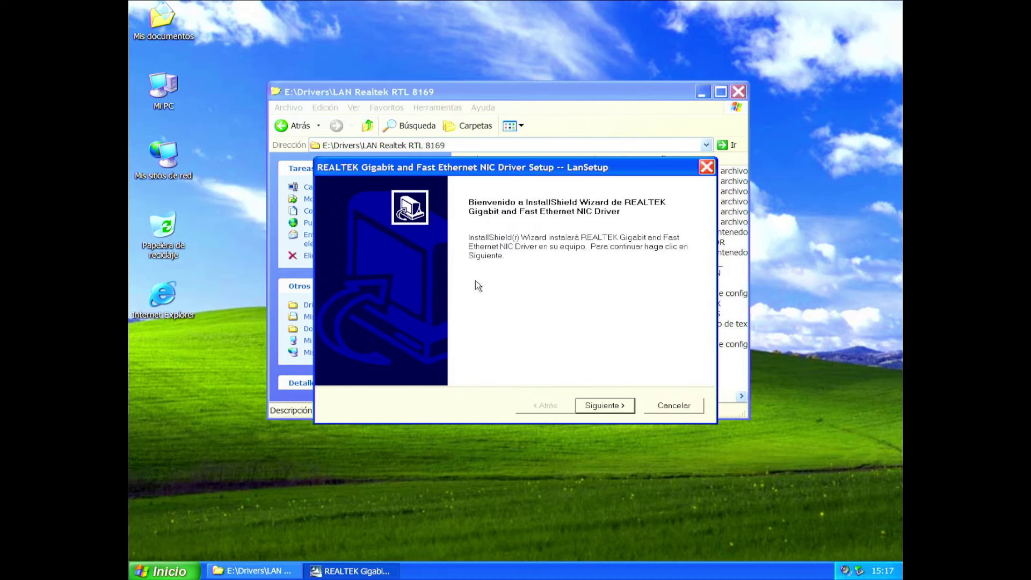
left_click(619, 404)
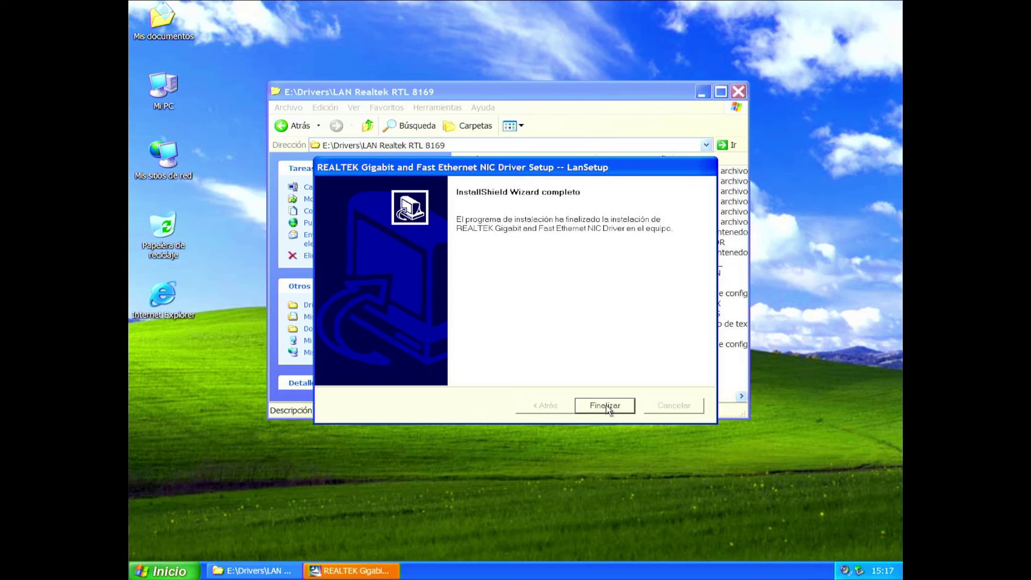
left_click(605, 406)
left_click(367, 126)
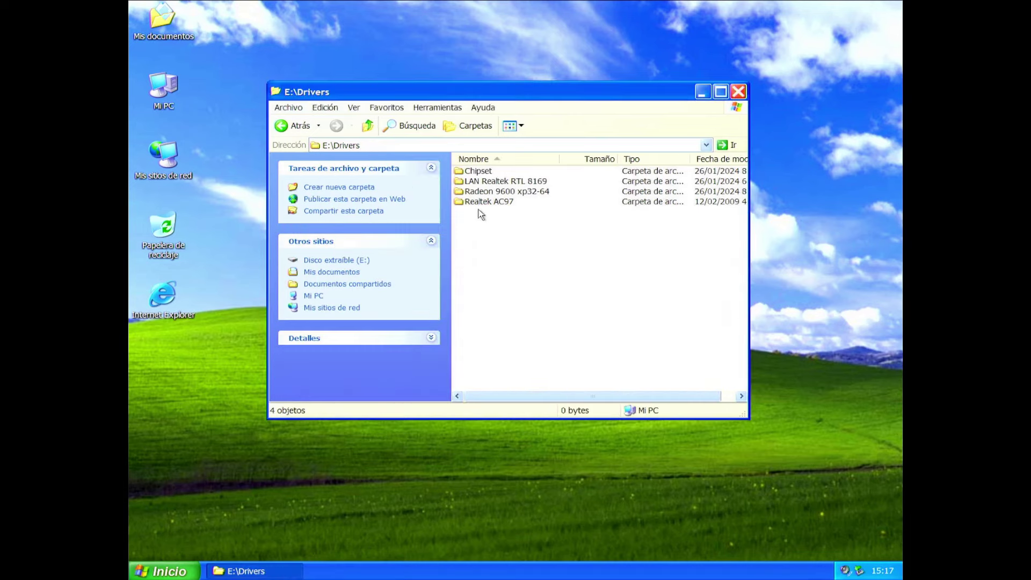
Install the Realtek AC'97 audio driver with setup.exe from the Realtek AC97 folder and restart the PC immediately.
double_click(489, 203)
scroll(546, 322, "down", 2)
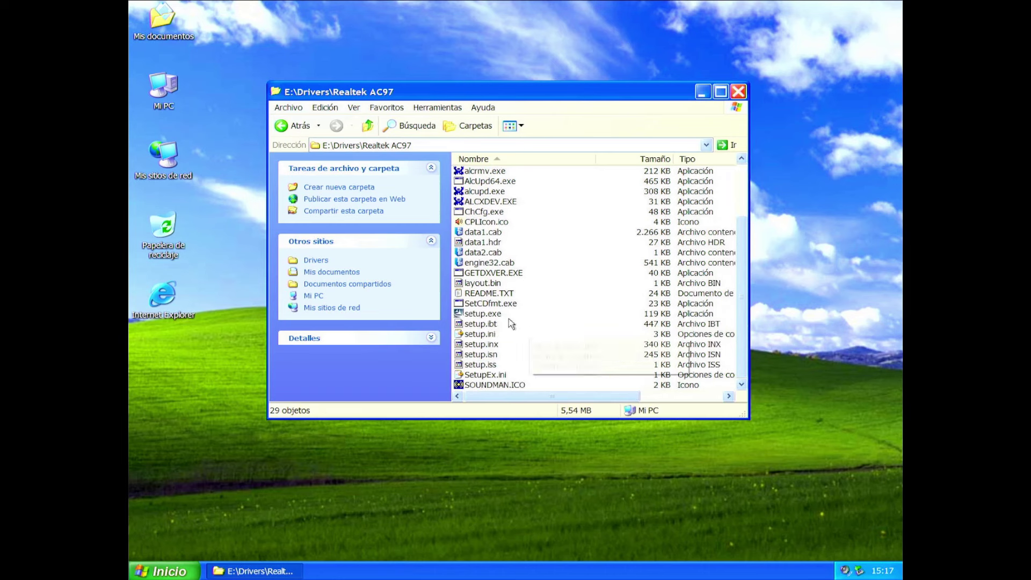
double_click(477, 314)
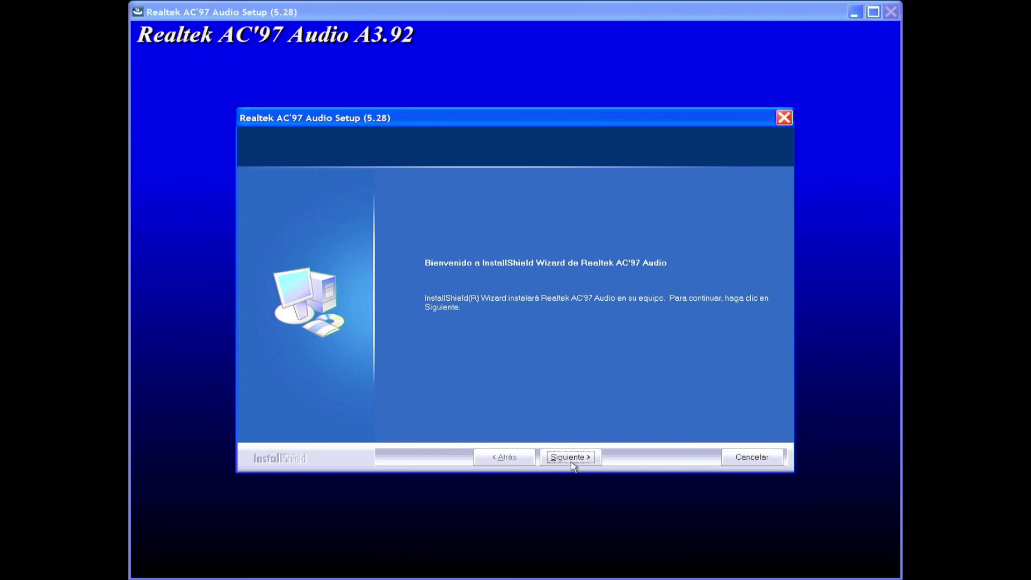
left_click(568, 457)
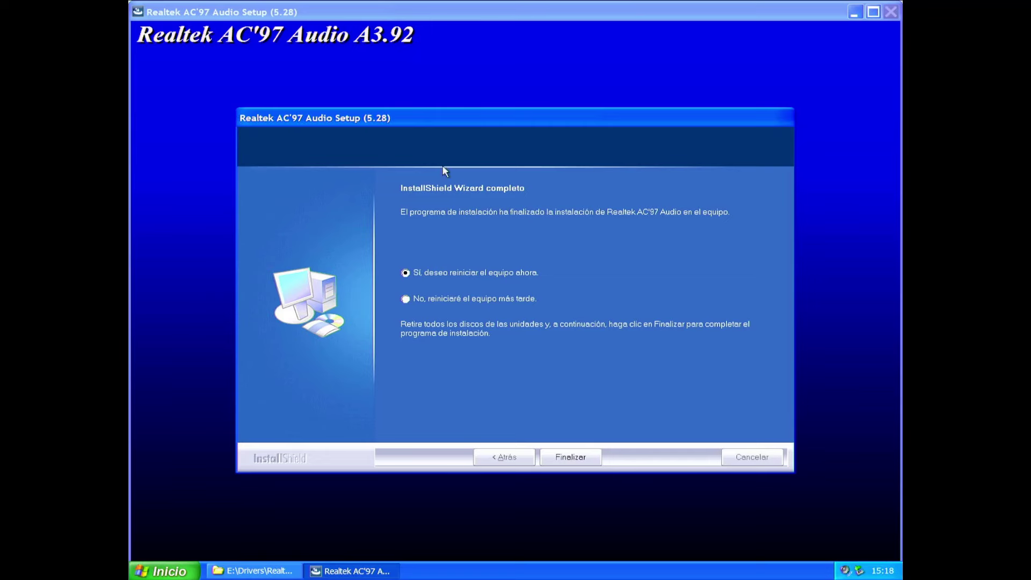
left_click(570, 457)
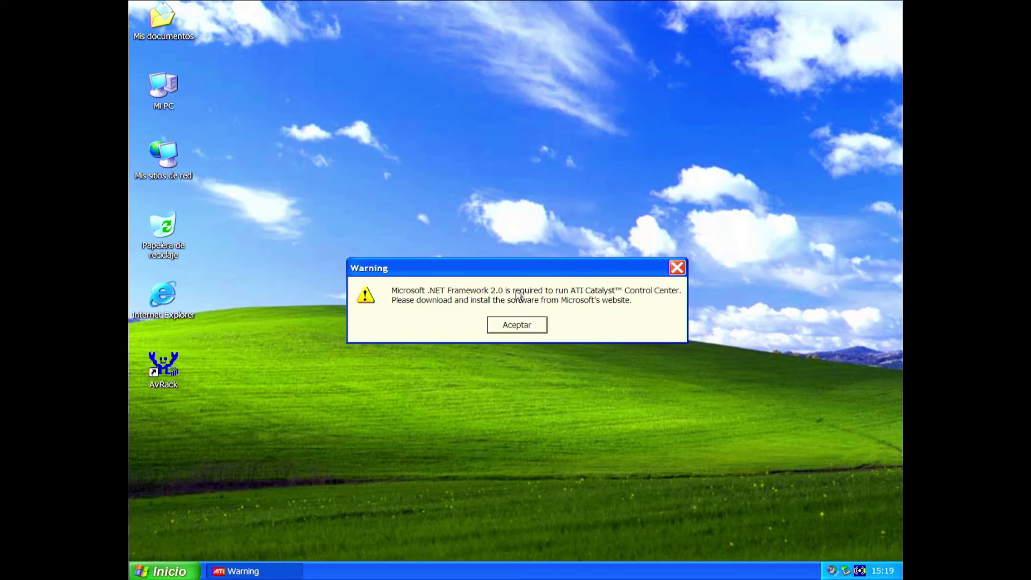
Dismiss the missing .NET Framework warning and open the NetFramework 2 folder on removable disk E:.
left_click(509, 326)
double_click(169, 87)
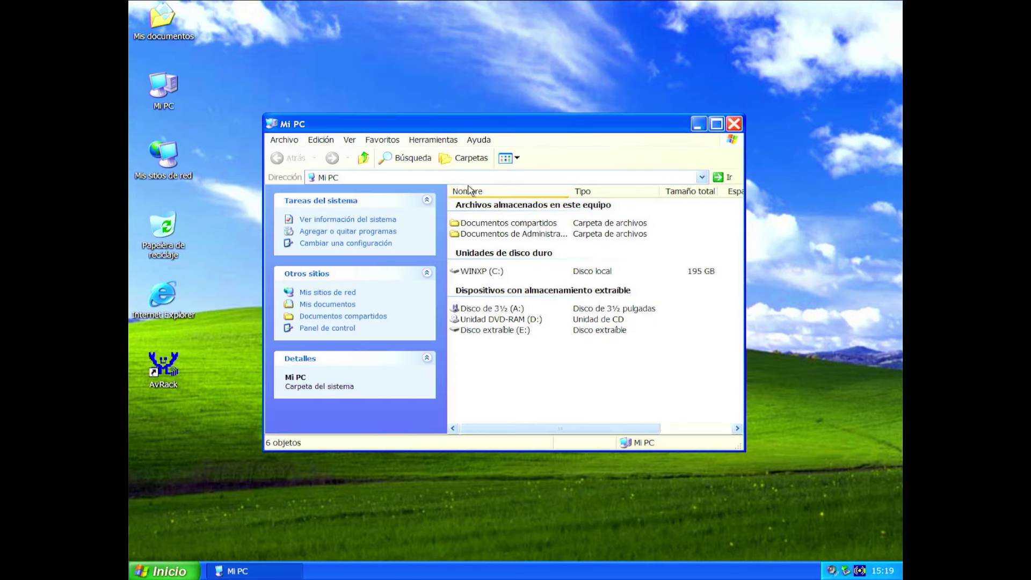
double_click(502, 330)
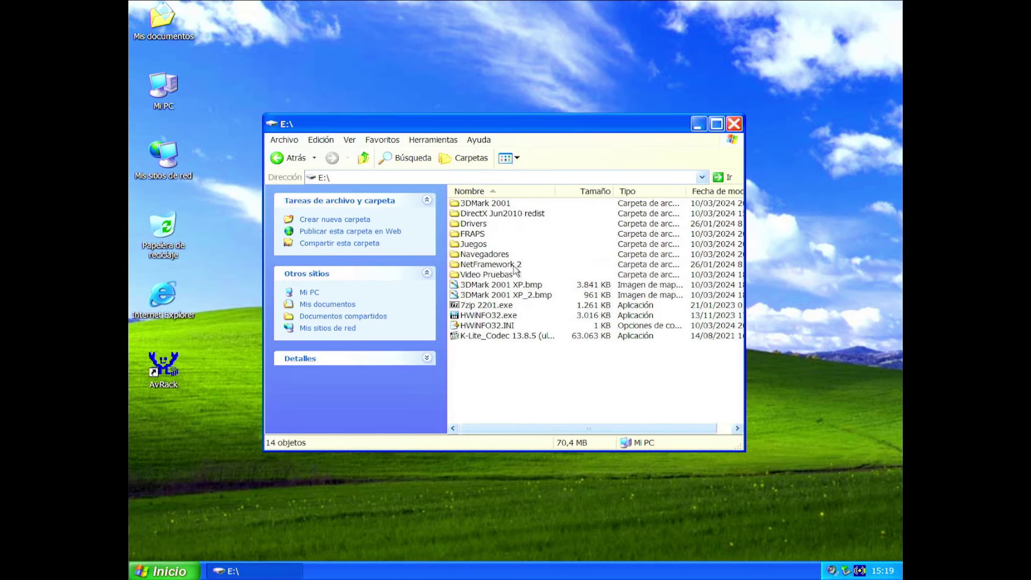
double_click(489, 267)
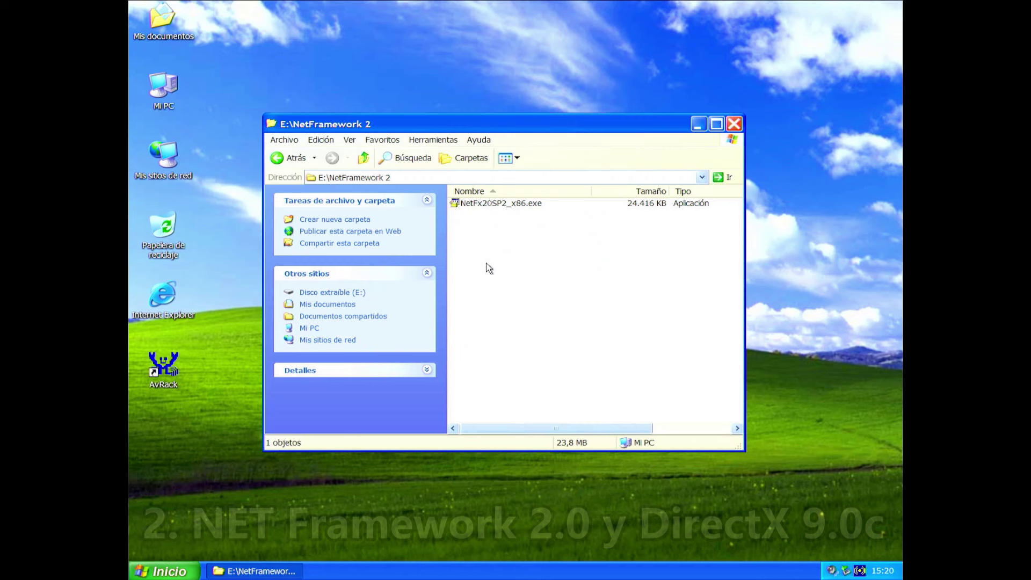
Install Microsoft .NET Framework 2.0 SP2 from NetFx20SP2_x86.exe, accepting the licence terms, and return to the root of drive E:.
left_click(473, 208)
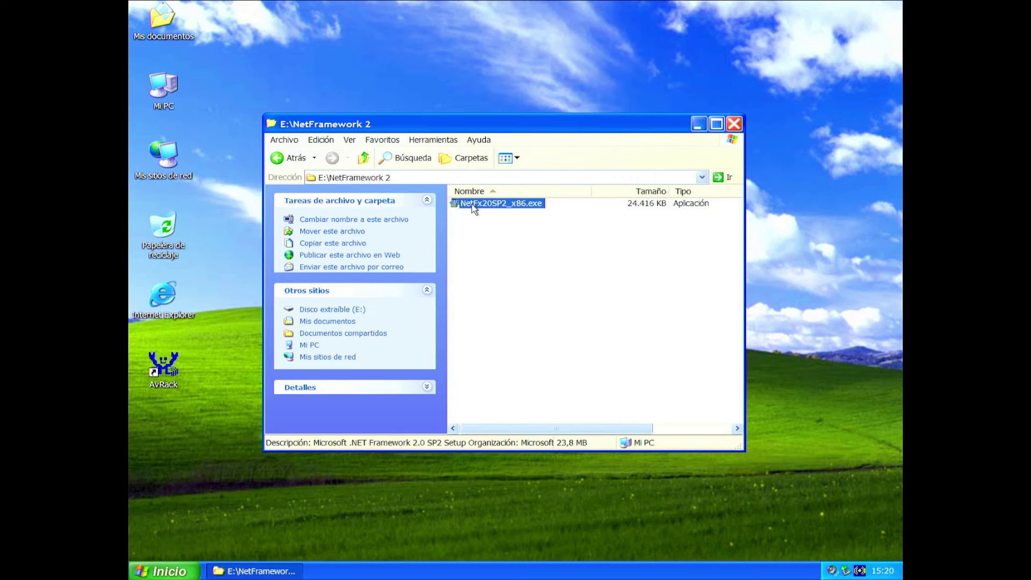
double_click(473, 209)
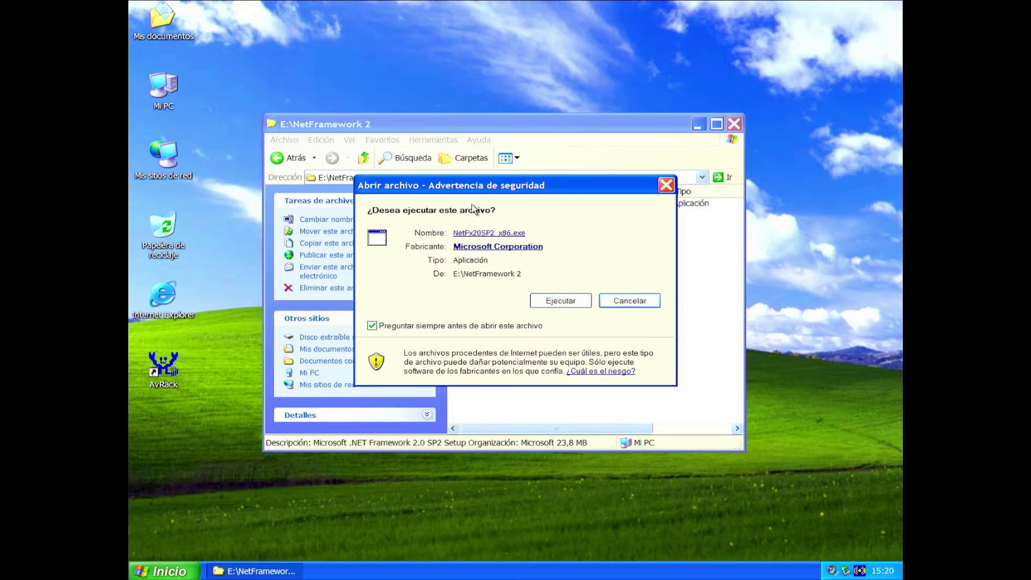
left_click(542, 299)
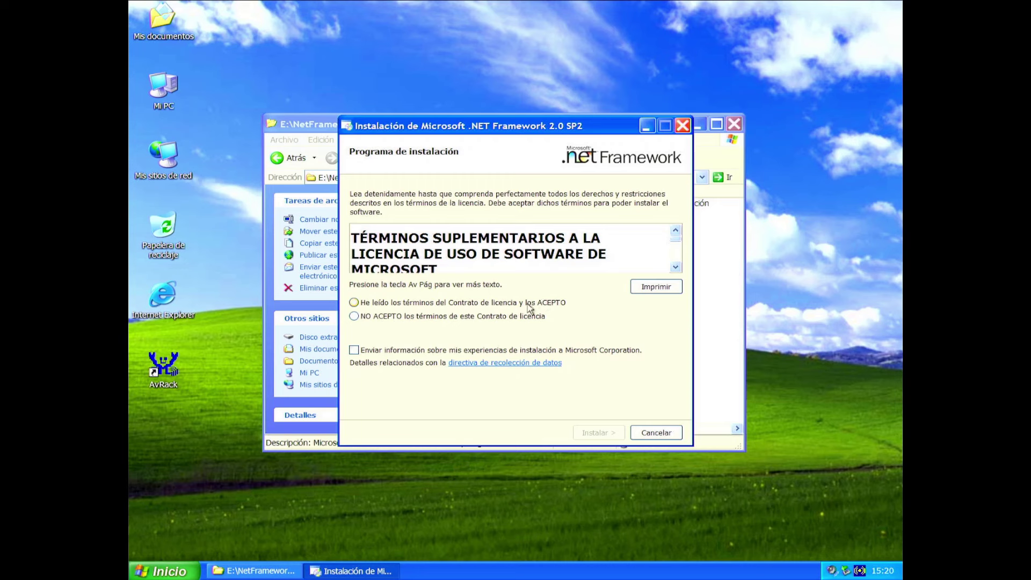
left_click(495, 317)
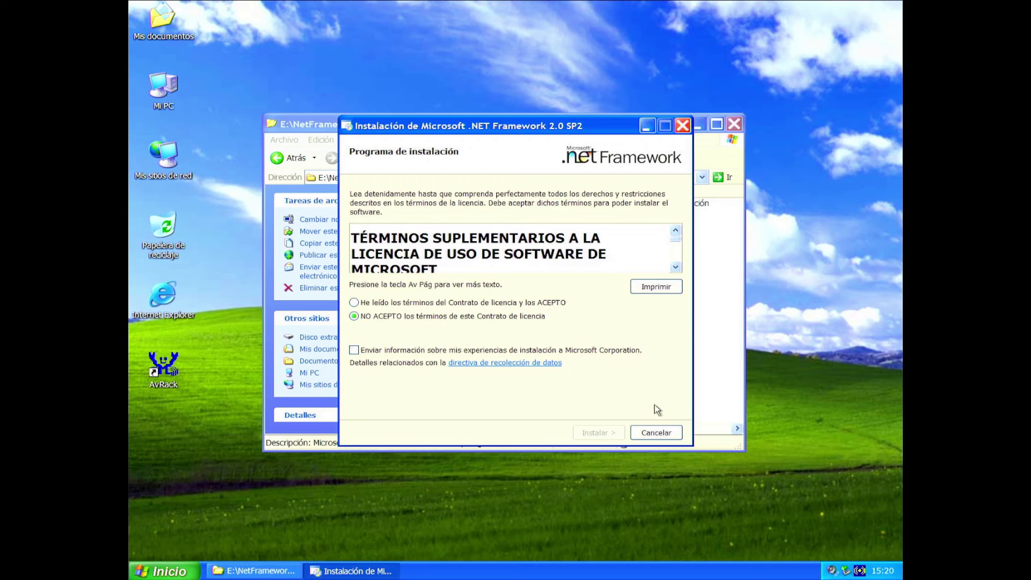
left_click(479, 303)
left_click(600, 432)
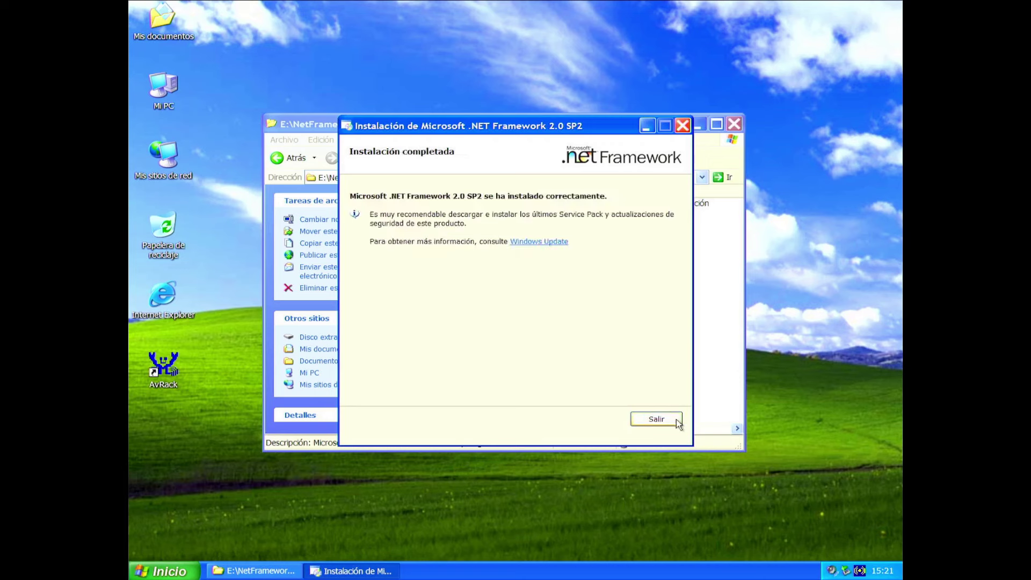
left_click(656, 419)
left_click(363, 157)
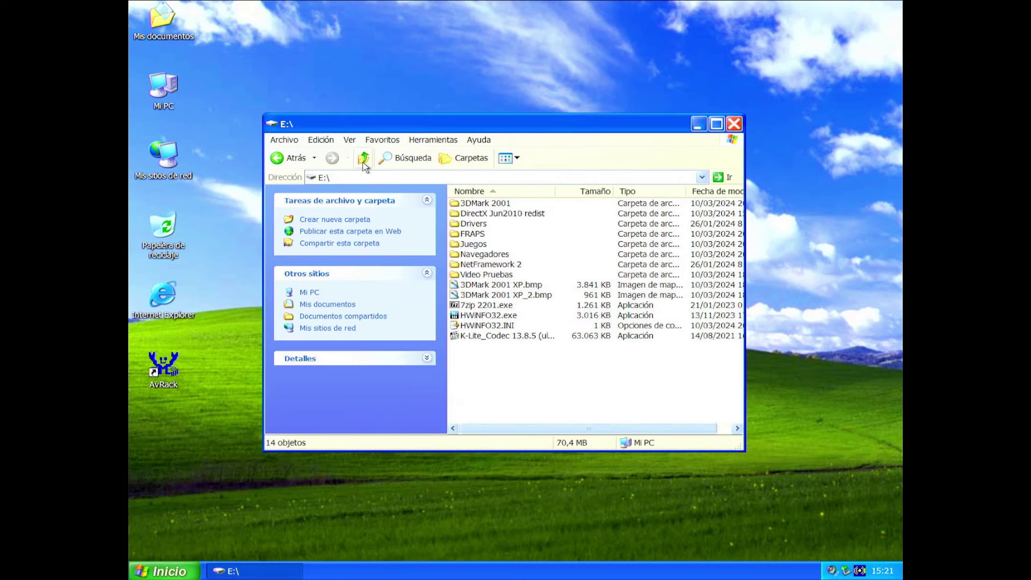
Open the DirectX Jun2010 redist folder on drive E: and locate the DXSETUP.exe installer.
mouse_move(500, 215)
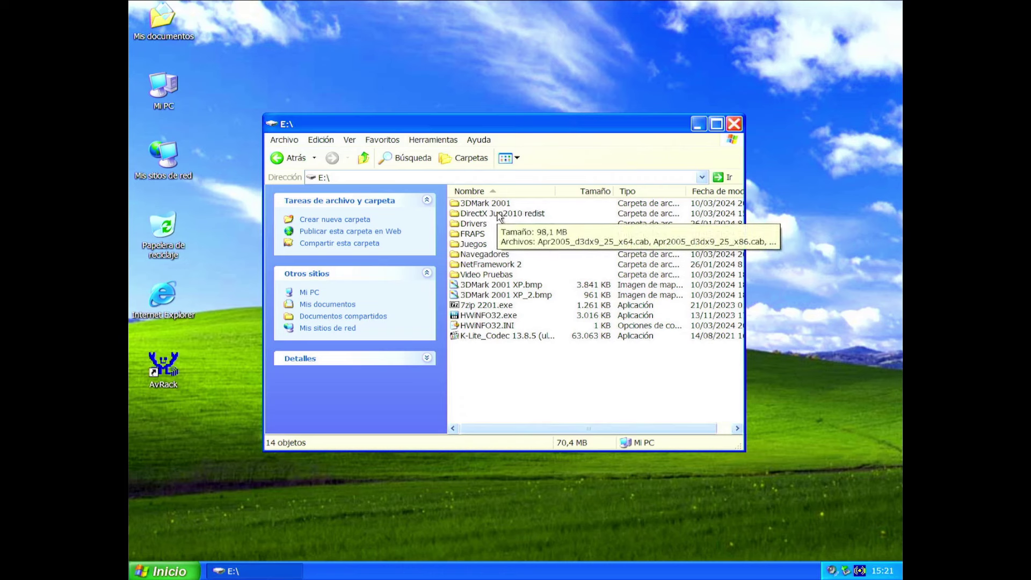
double_click(499, 215)
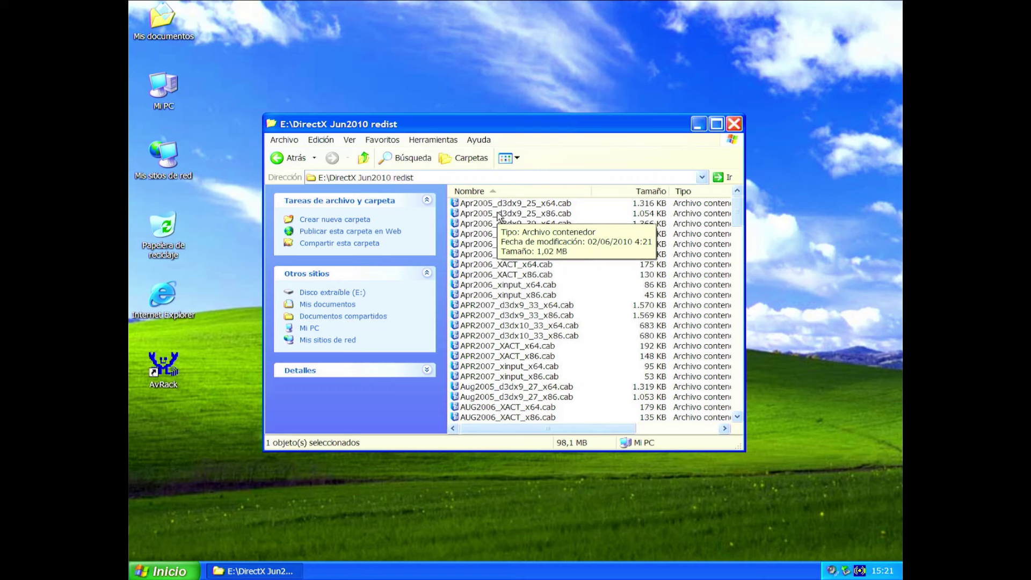
left_click(426, 179)
left_click_drag(738, 212, 737, 278)
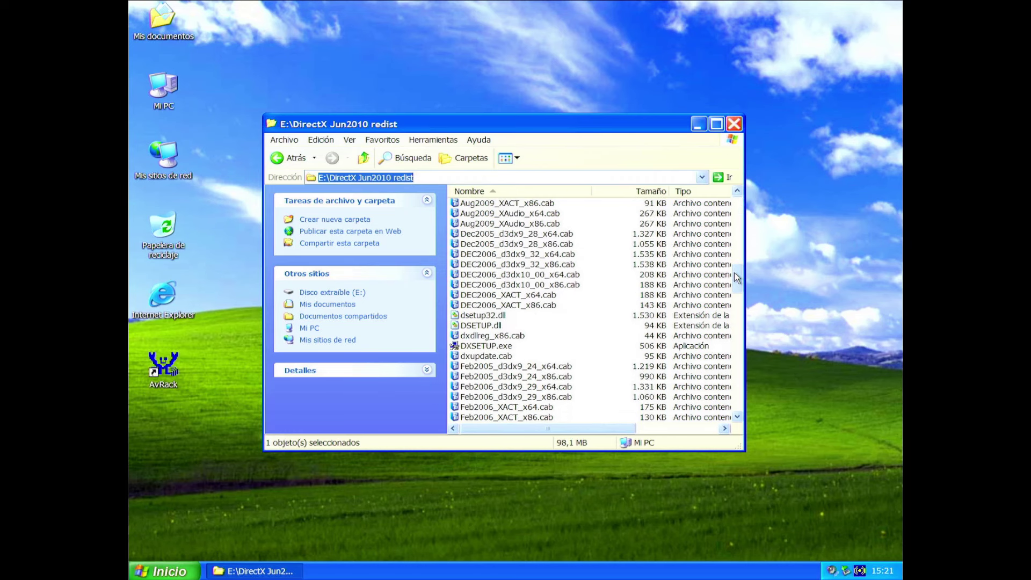
left_click(378, 177)
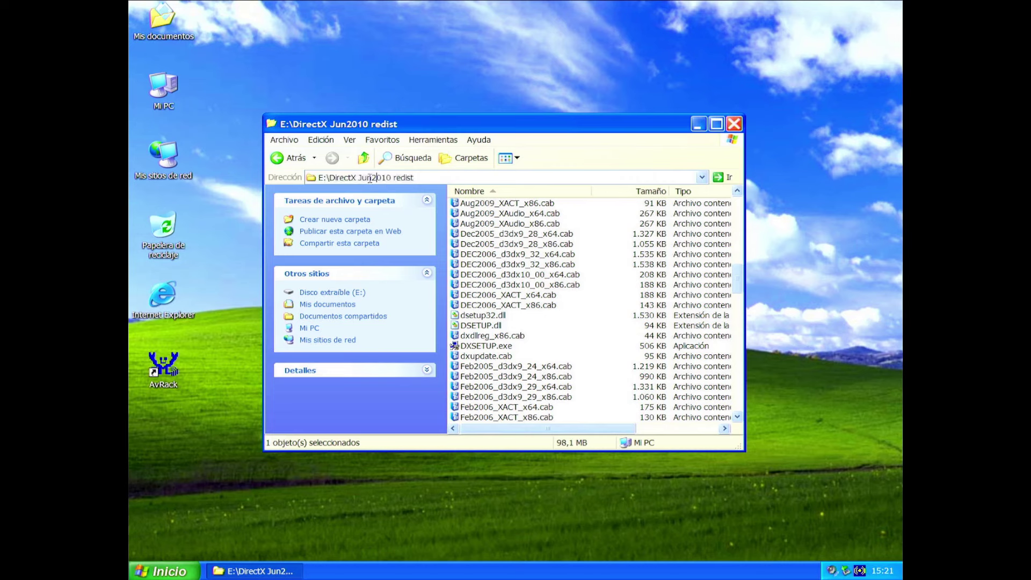
left_click_drag(359, 177, 392, 177)
Install DirectX with DXSETUP.exe, accepting the licence agreement, and return to the root of drive E:.
double_click(471, 347)
left_click(340, 231)
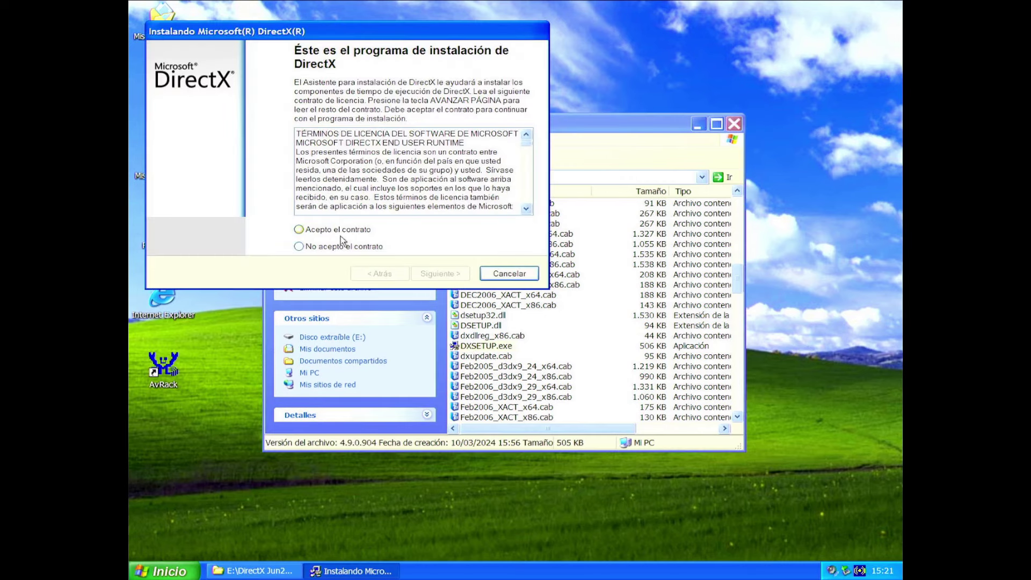
left_click(440, 274)
left_click(445, 274)
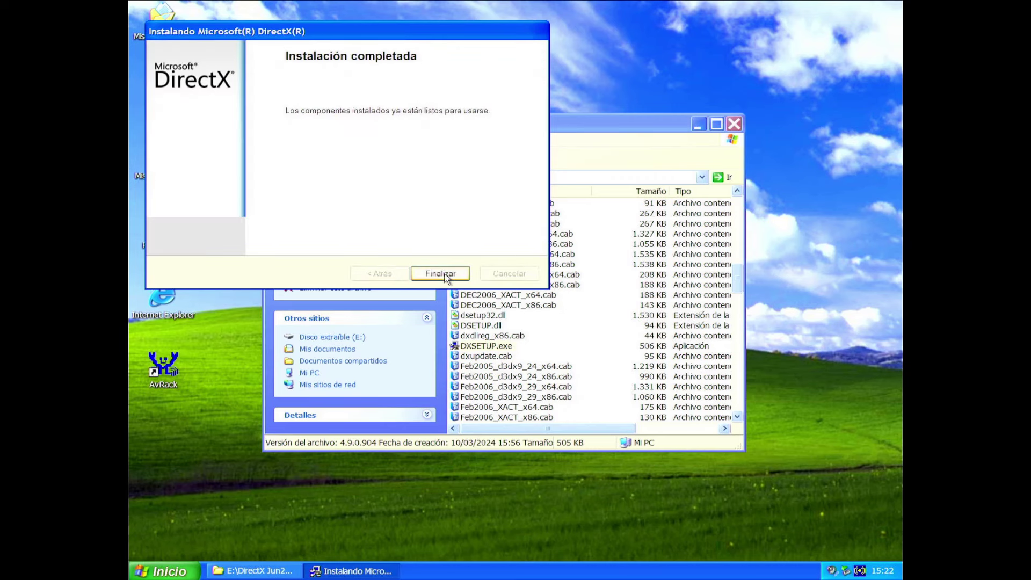
left_click(440, 273)
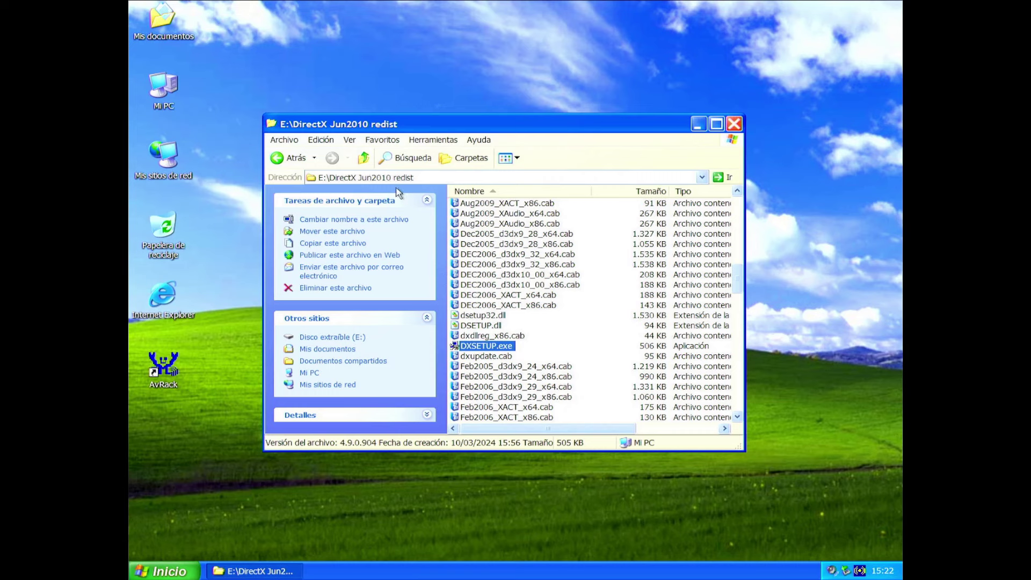
left_click(363, 157)
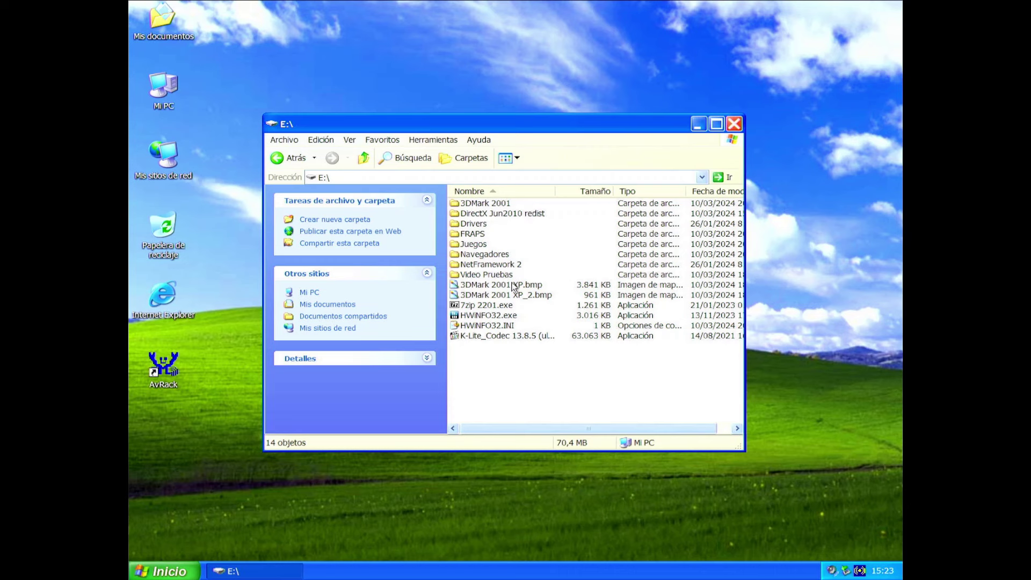
mouse_move(499, 212)
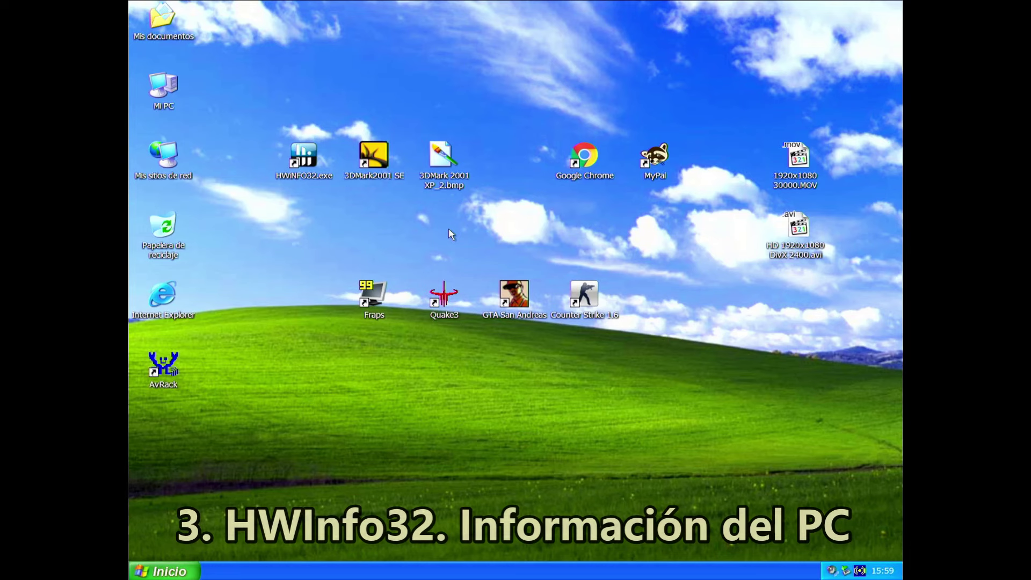
Start HWiNFO32 from the desktop, move its System Summary window higher, and close the CPU #0 Active Clock window.
left_click(301, 173)
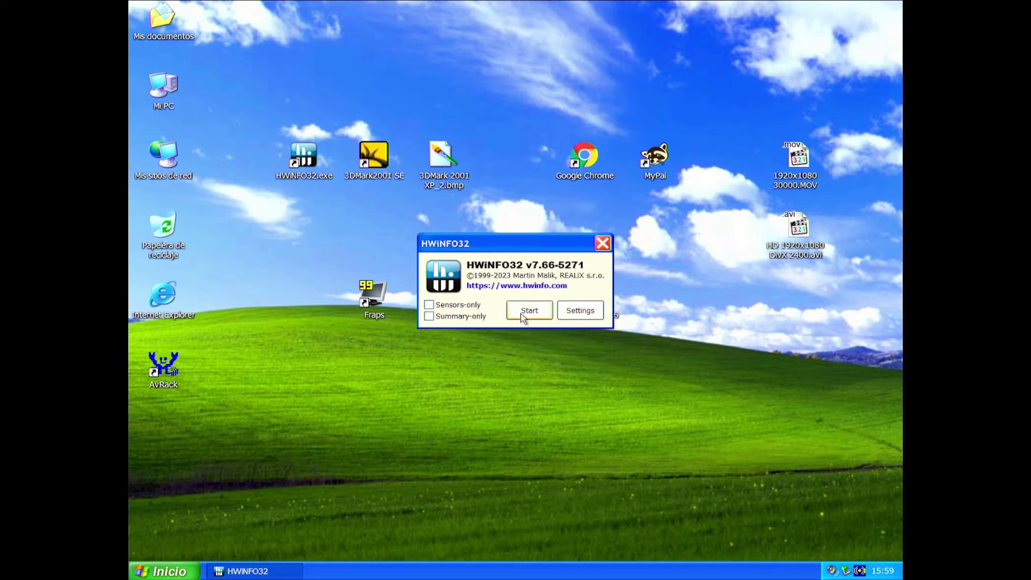
left_click(523, 316)
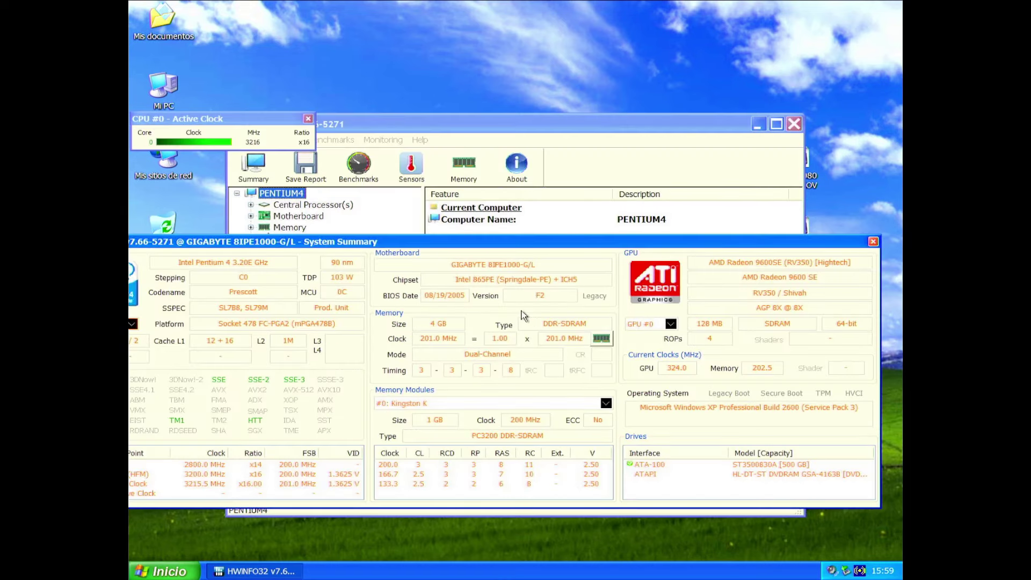
left_click_drag(412, 244, 479, 125)
left_click(307, 119)
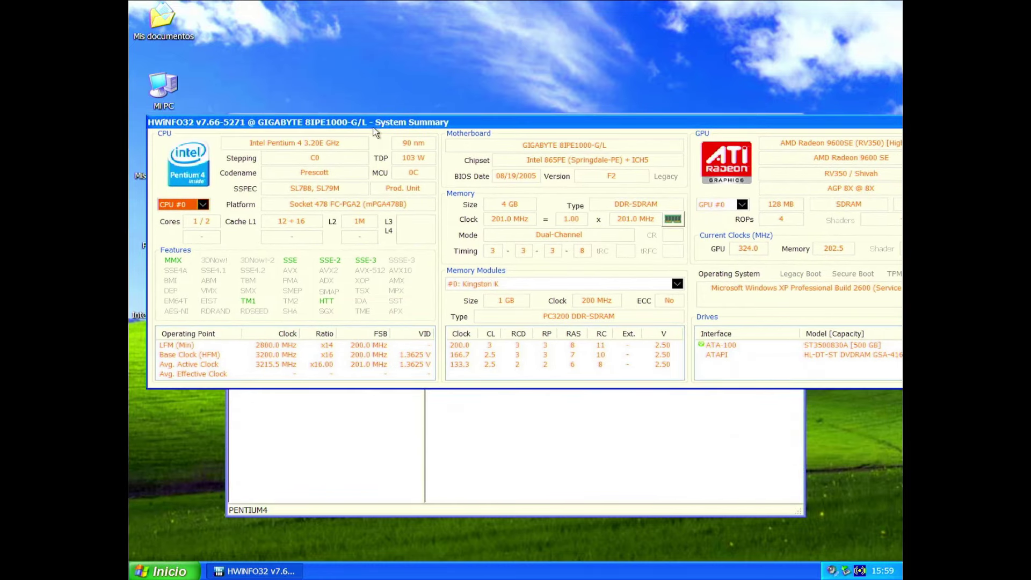
Examine the CPU, motherboard, memory, GPU, operating system and drive details in the HWiNFO32 System Summary.
mouse_move(376, 125)
left_mouse_down()
mouse_move(359, 108)
mouse_move(372, 108)
left_mouse_up()
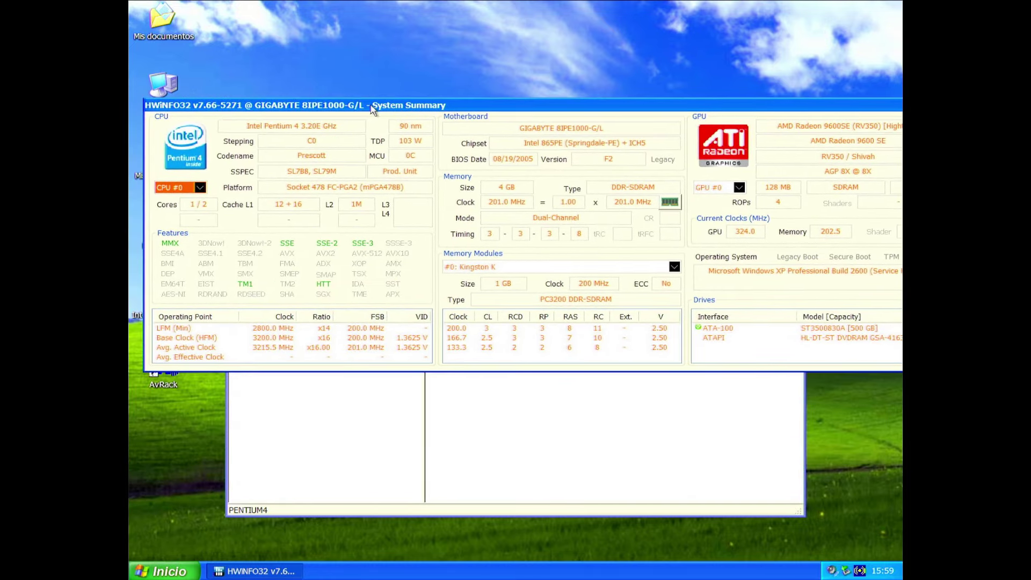
mouse_move(298, 126)
left_click_drag(548, 110, 424, 115)
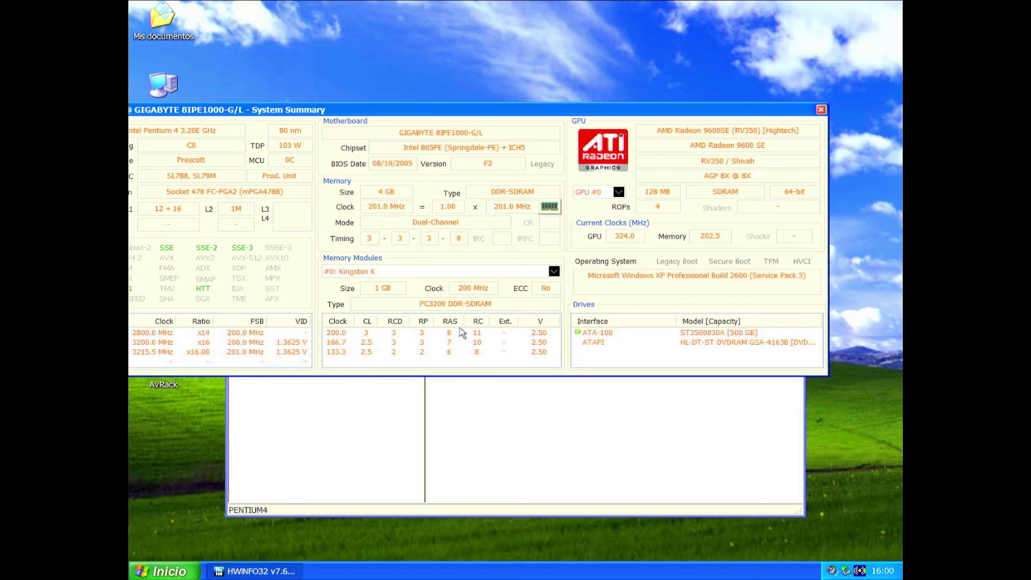
left_click_drag(662, 110, 513, 176)
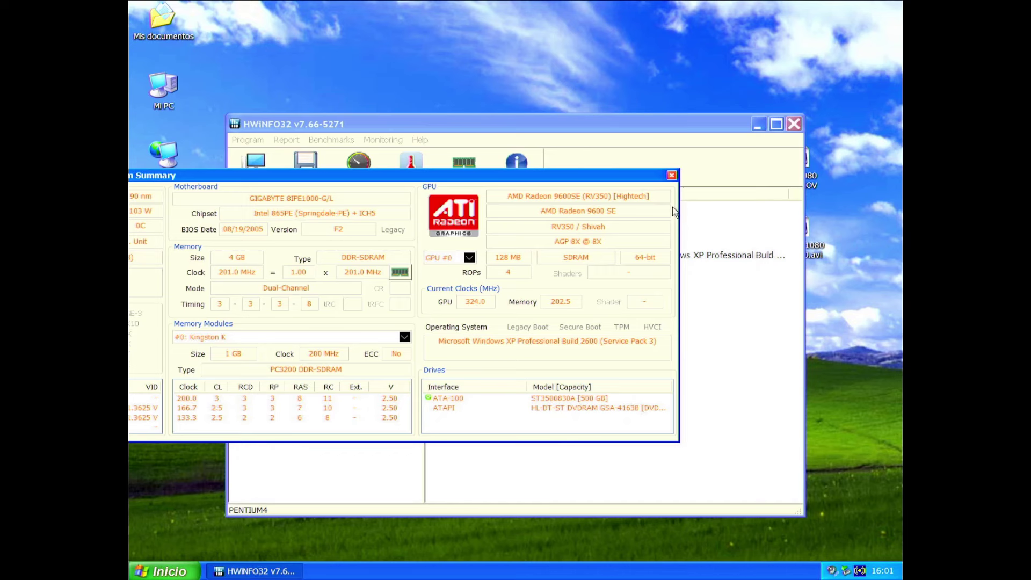
left_click_drag(538, 180, 571, 204)
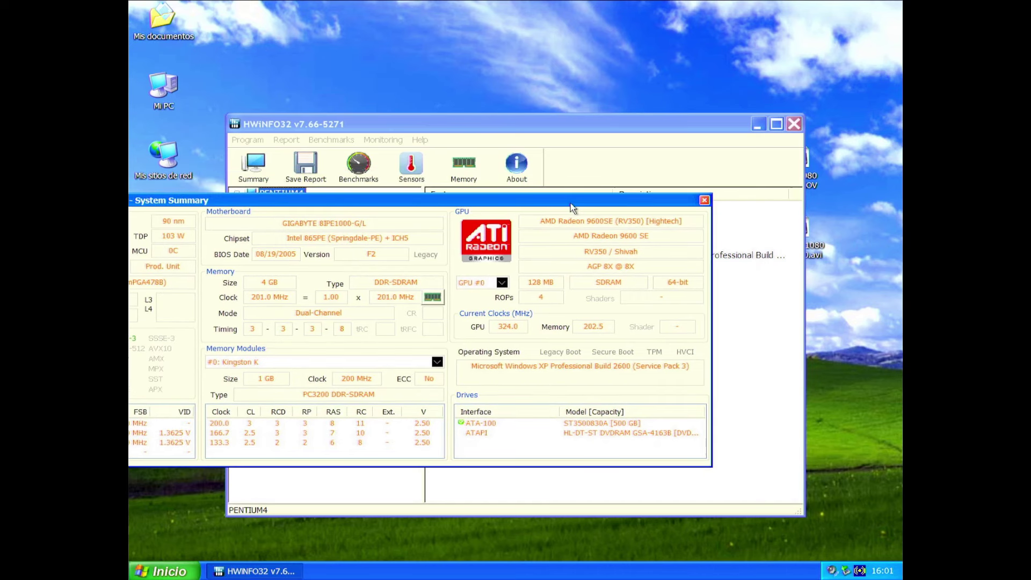